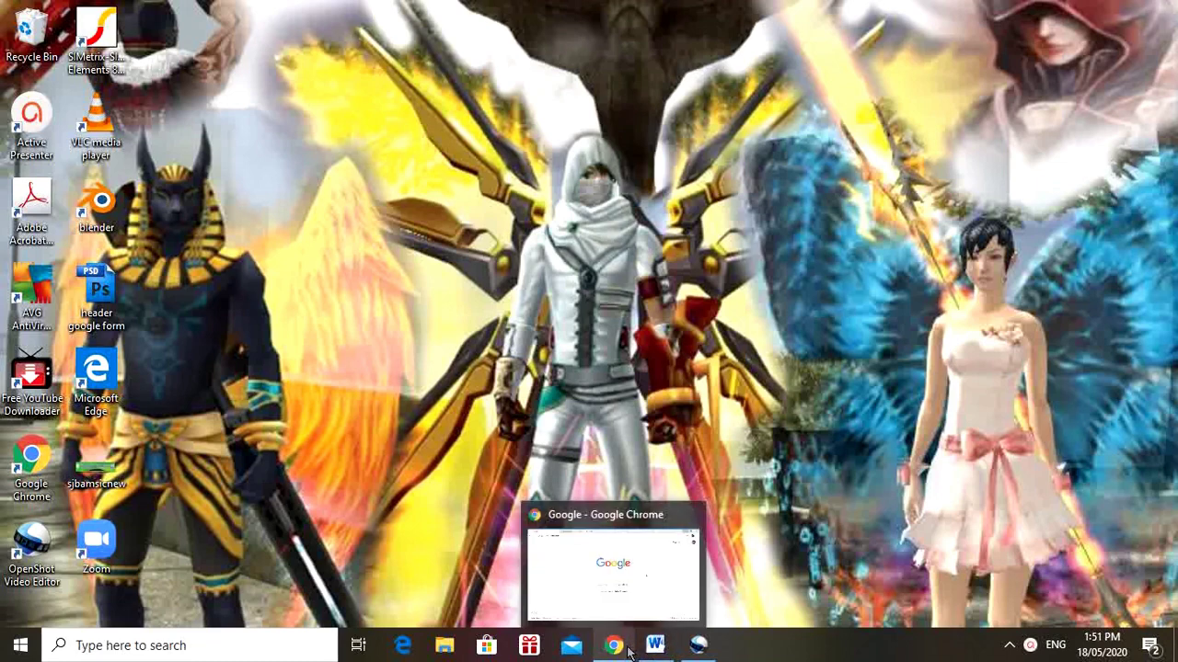
- Switch to Google Chrome and open Google Forms by way of Google Docs
{"action": "left_click", "coordinate": [628, 651]}
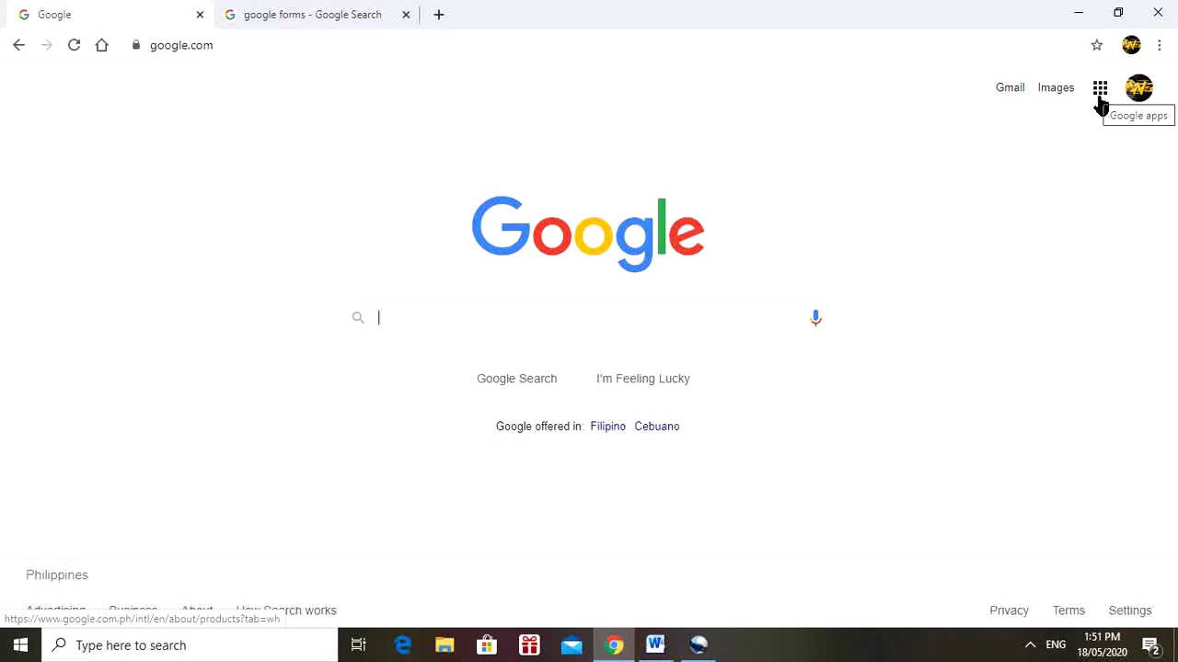
{"action": "left_click", "coordinate": [1099, 92]}
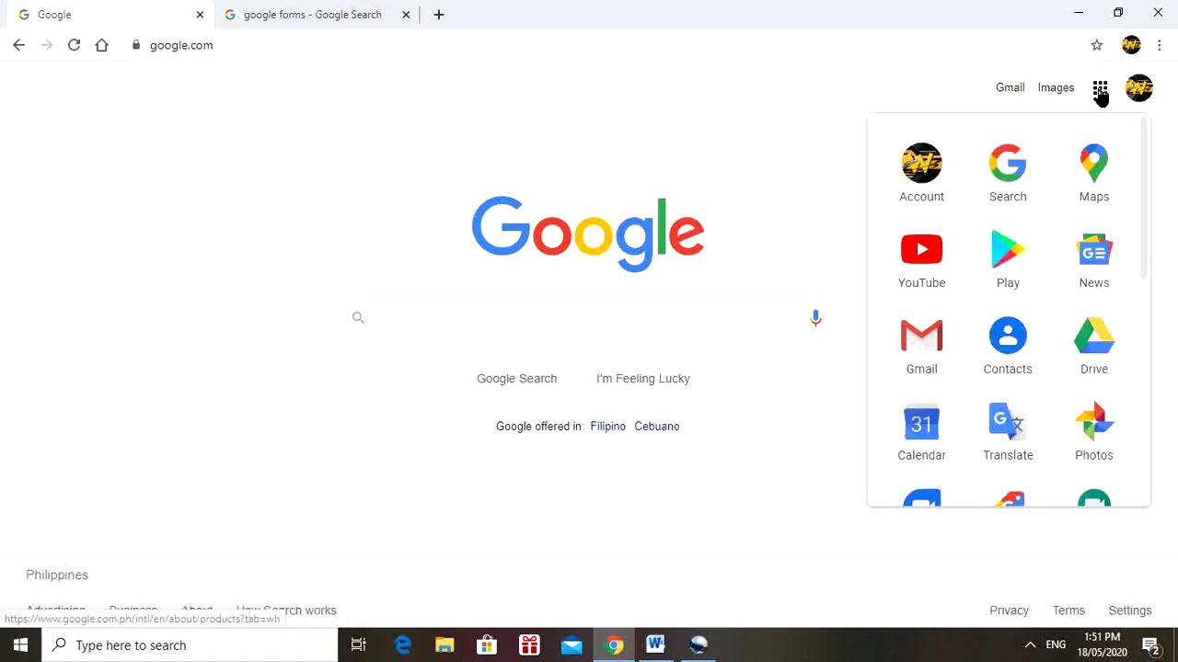
{"action": "scroll", "coordinate": [1058, 214], "scroll_direction": "down", "scroll_amount": 4}
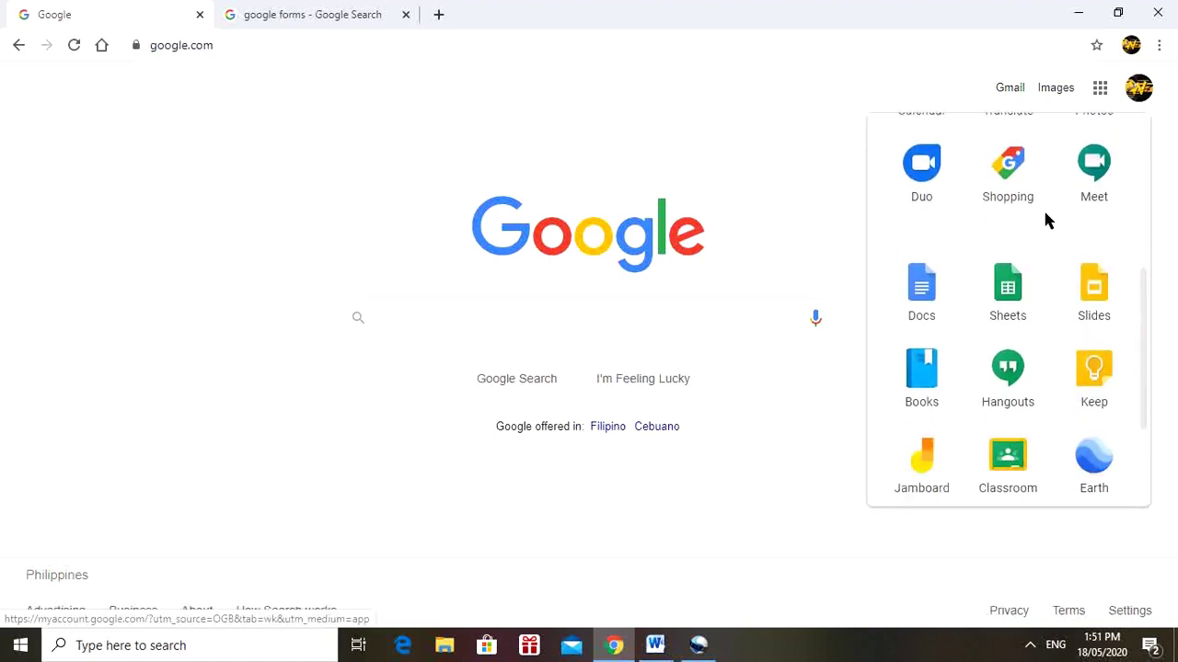
{"action": "left_click", "coordinate": [931, 282]}
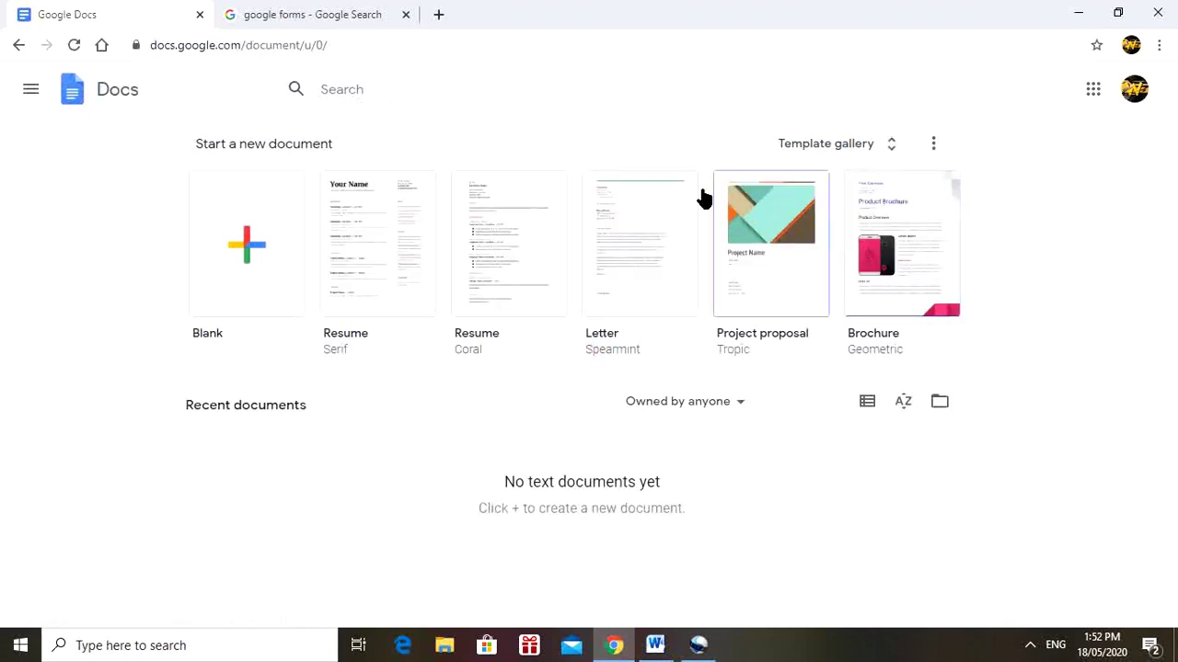
{"action": "left_click", "coordinate": [29, 91]}
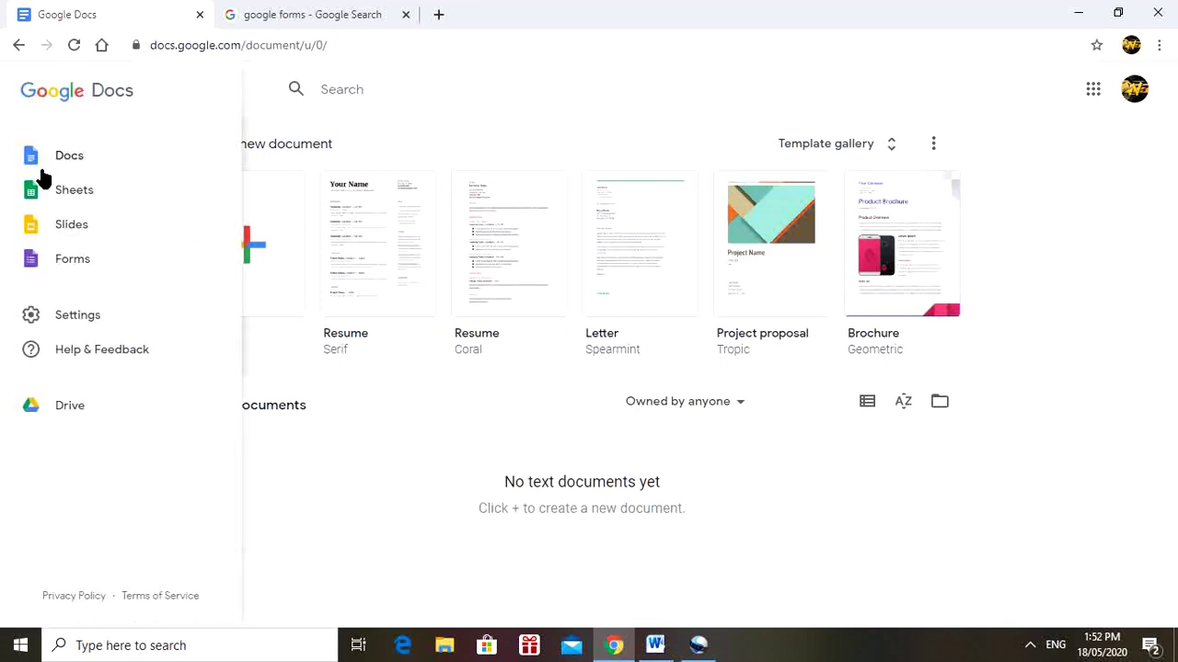
{"action": "left_click", "coordinate": [74, 262]}
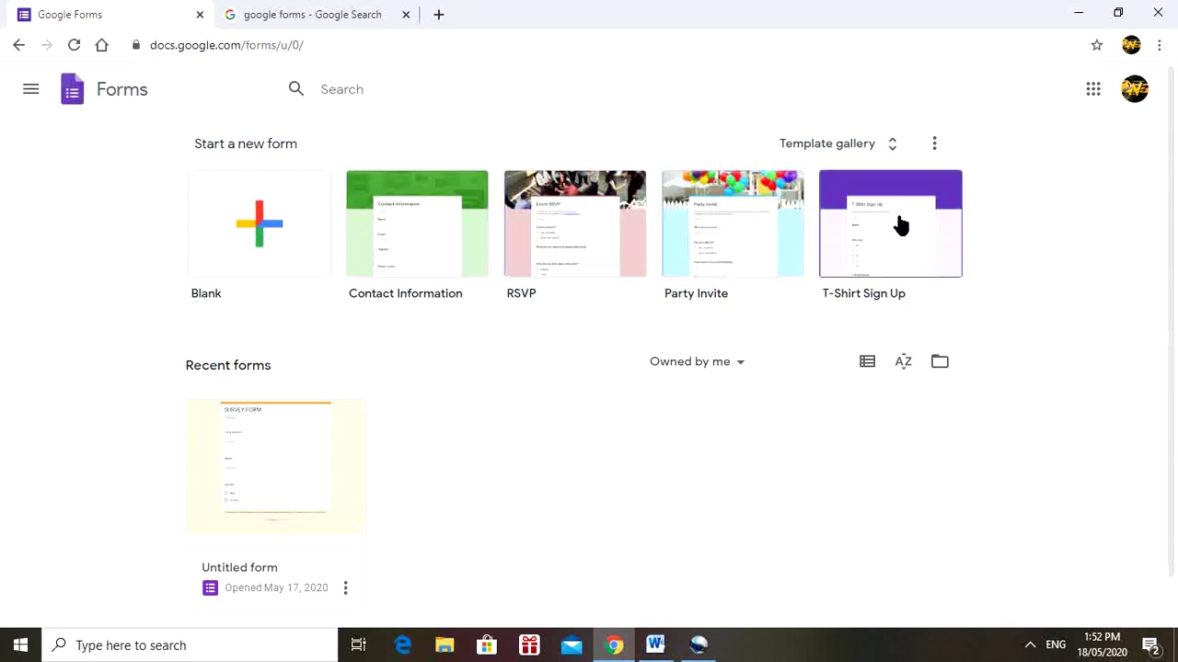
- Browse the form template gallery through its Personal, Work and Education categories
{"action": "left_click", "coordinate": [893, 145]}
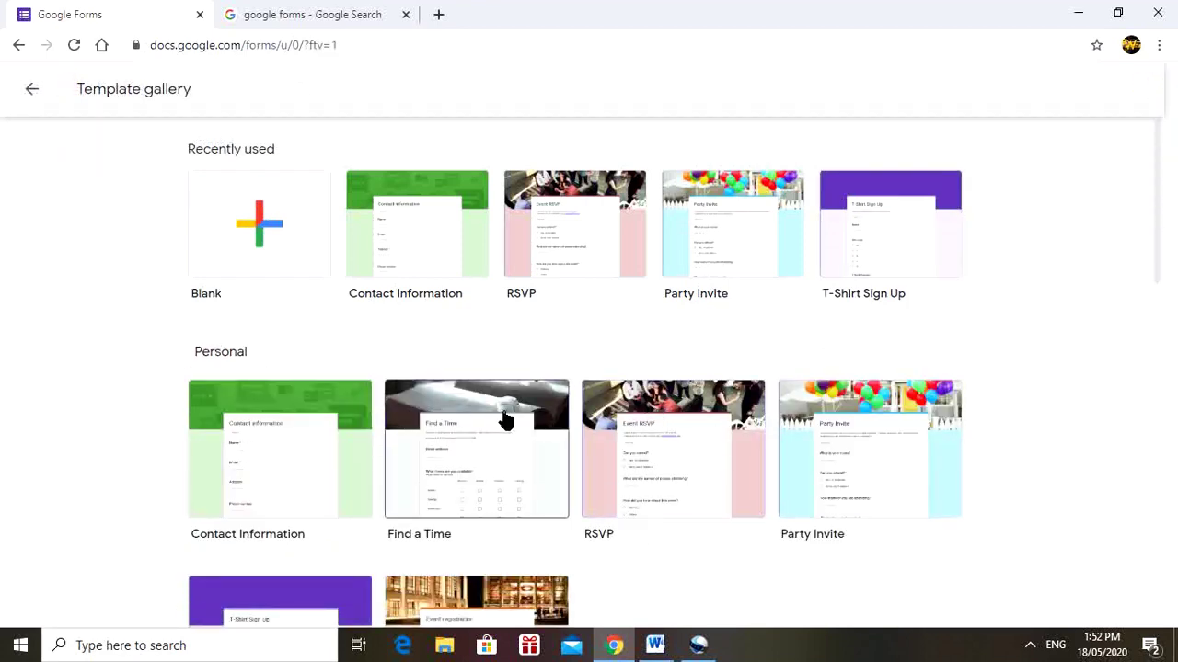
{"action": "scroll", "coordinate": [315, 385], "scroll_direction": "down", "scroll_amount": 2}
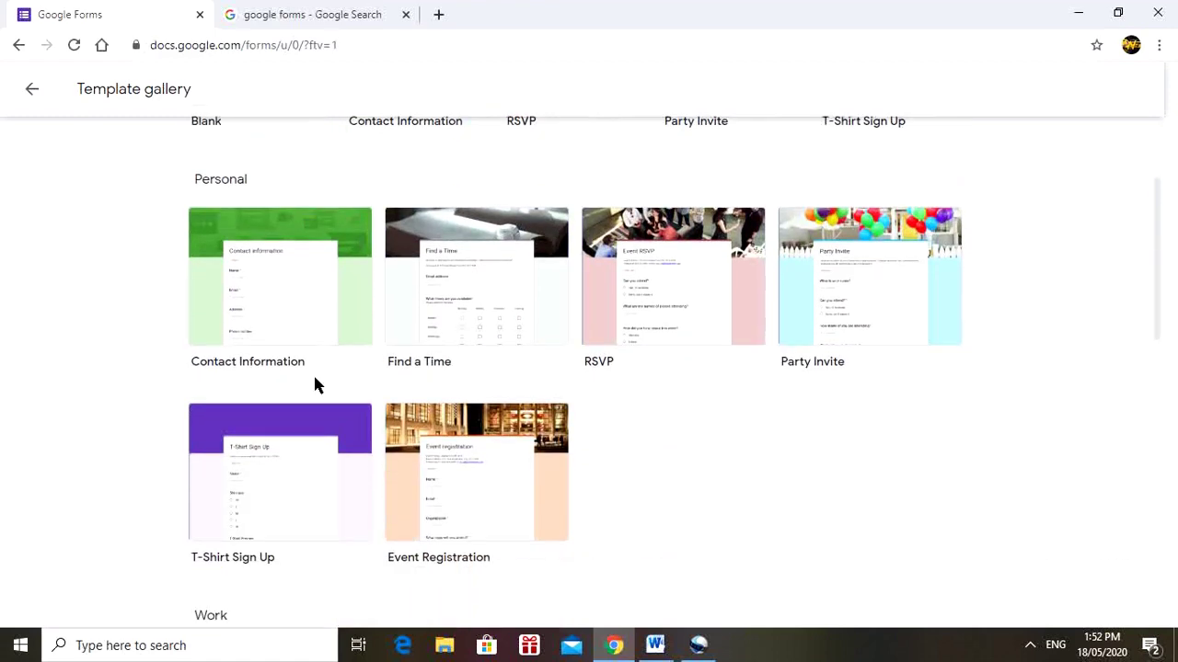
{"action": "scroll", "coordinate": [315, 384], "scroll_direction": "down", "scroll_amount": 3}
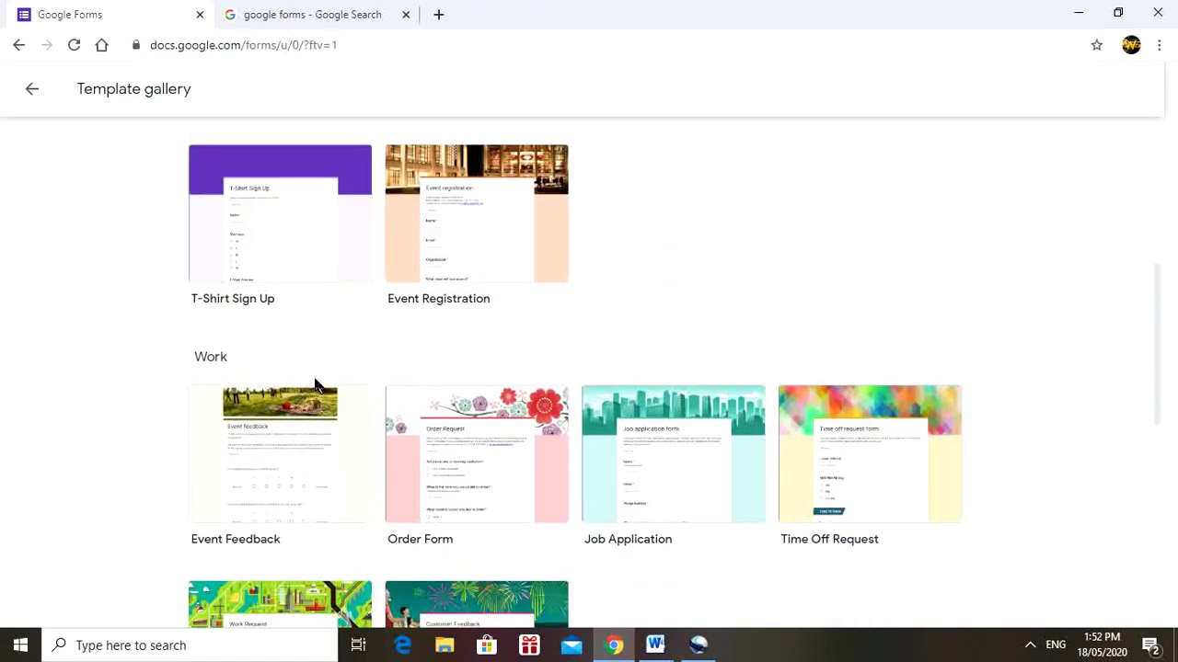
{"action": "scroll", "coordinate": [315, 384], "scroll_direction": "up", "scroll_amount": 2}
{"action": "scroll", "coordinate": [315, 385], "scroll_direction": "down", "scroll_amount": 4}
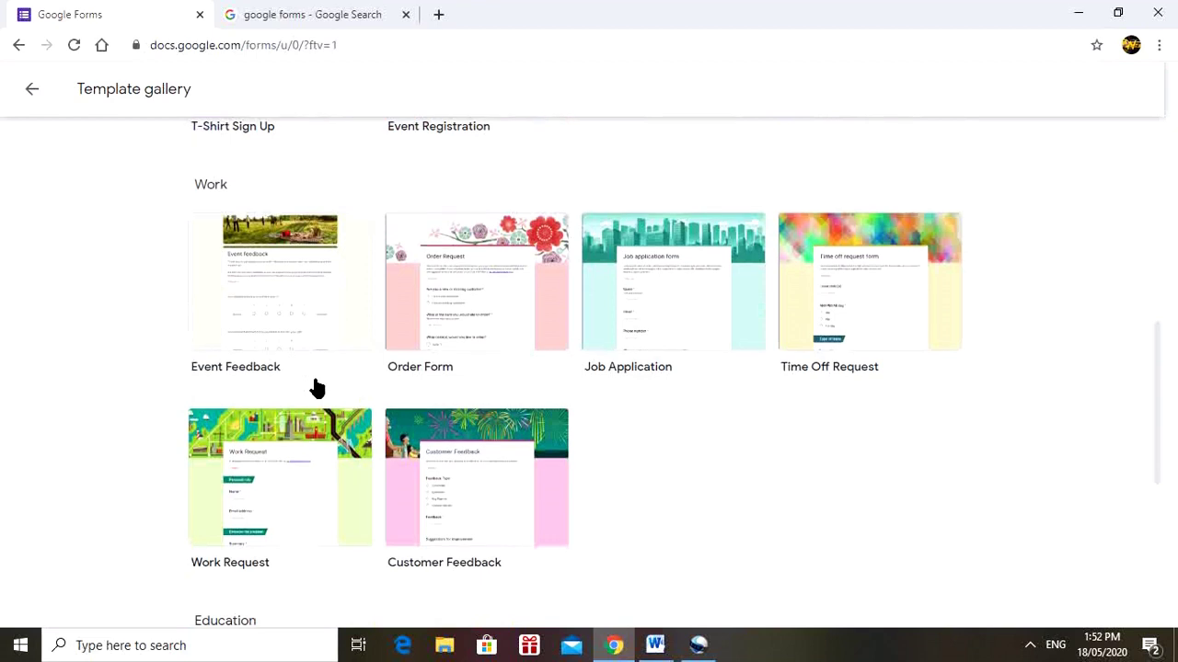
{"action": "scroll", "coordinate": [315, 384], "scroll_direction": "down", "scroll_amount": 2}
{"action": "scroll", "coordinate": [315, 384], "scroll_direction": "down", "scroll_amount": 3}
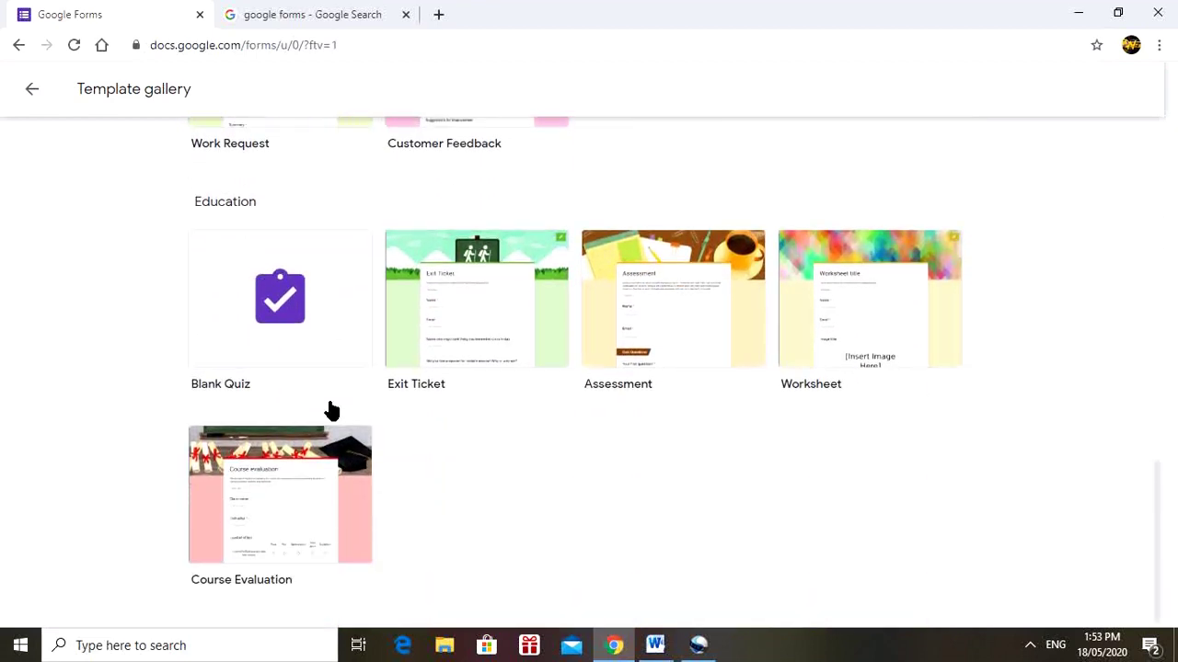
{"action": "scroll", "coordinate": [331, 411], "scroll_direction": "up", "scroll_amount": 12}
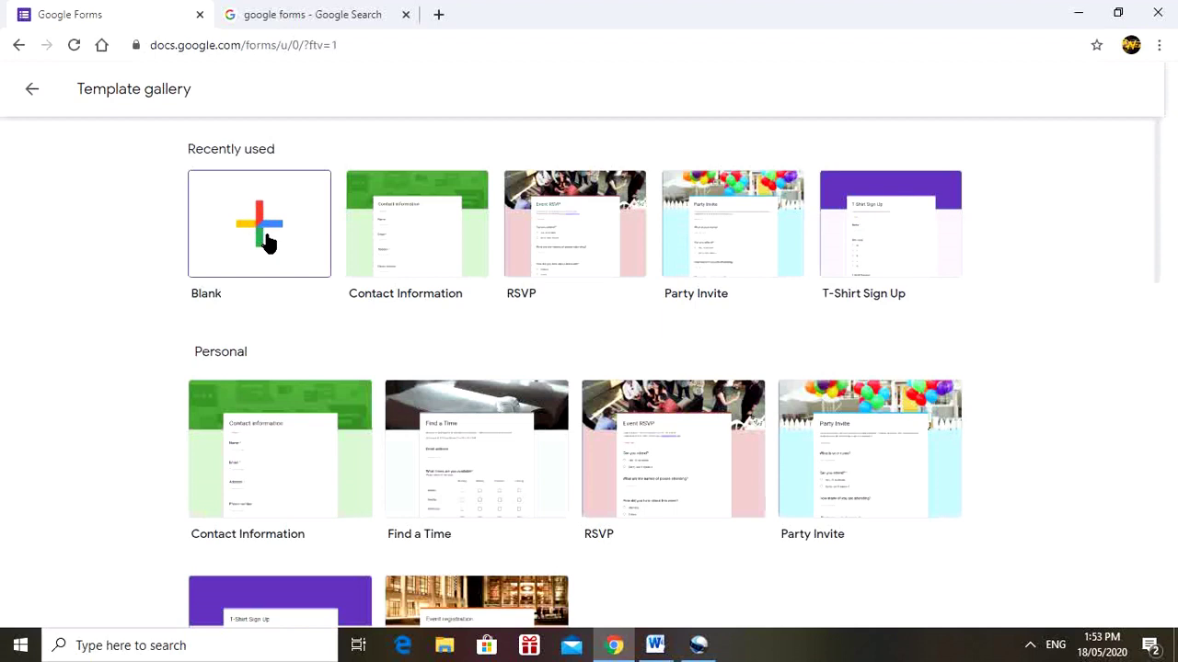
- Create a blank form with the title "title" and the description "des"
{"action": "left_click", "coordinate": [266, 236]}
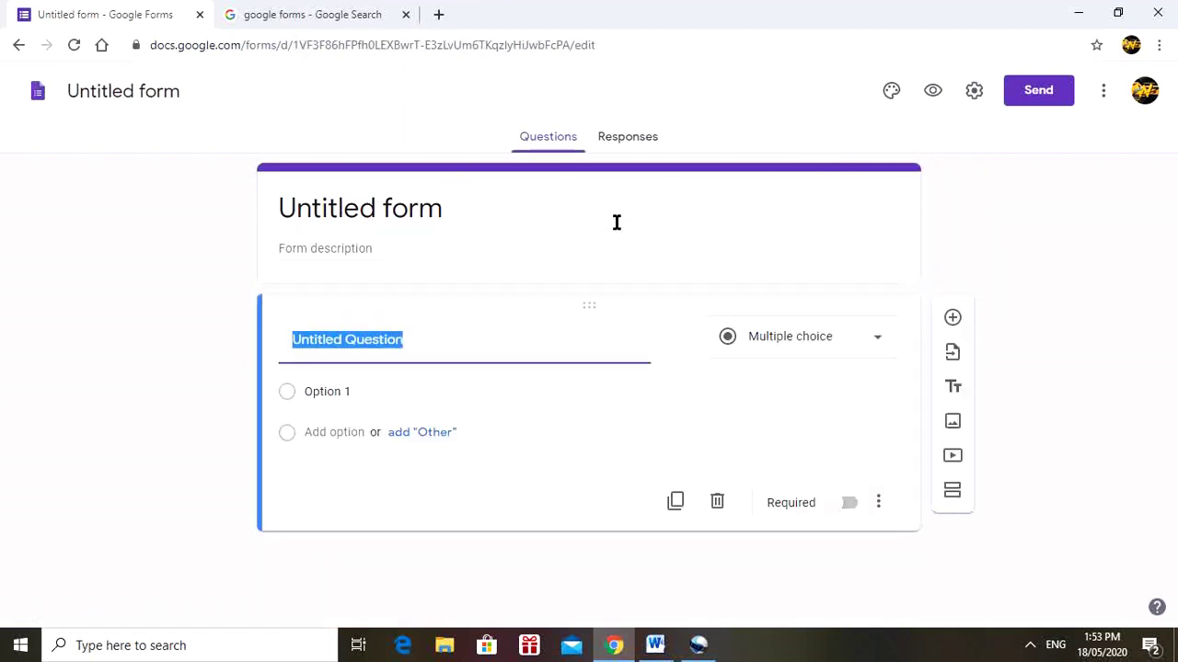
{"action": "left_click", "coordinate": [544, 208]}
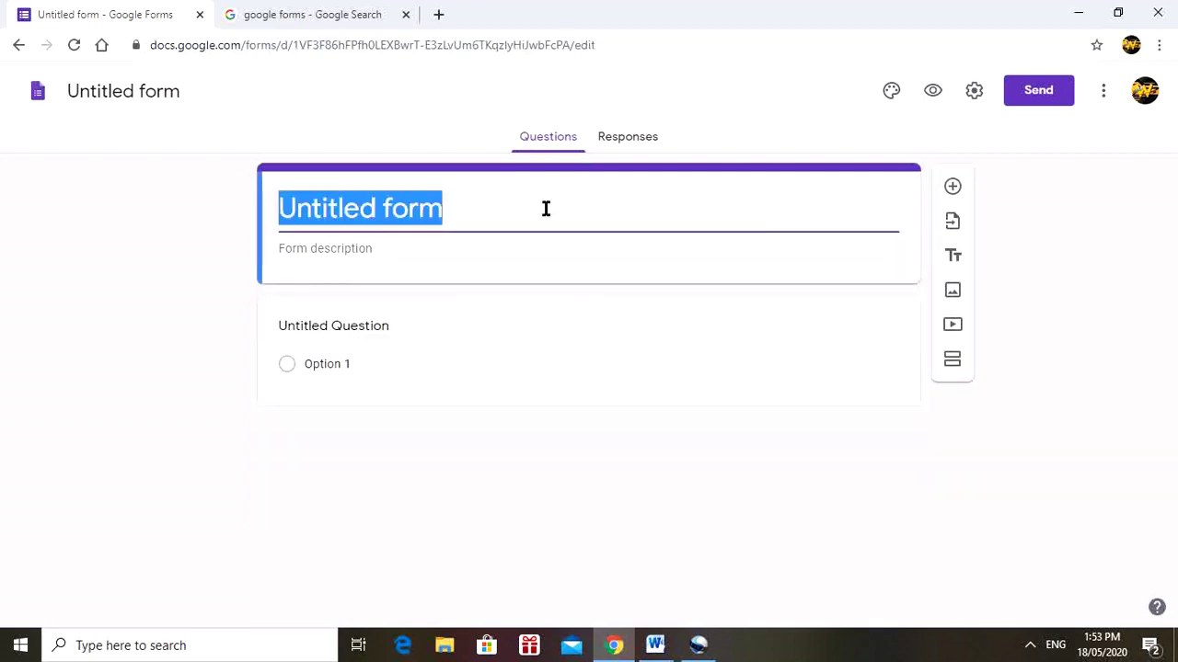
{"action": "type", "text": "title"}
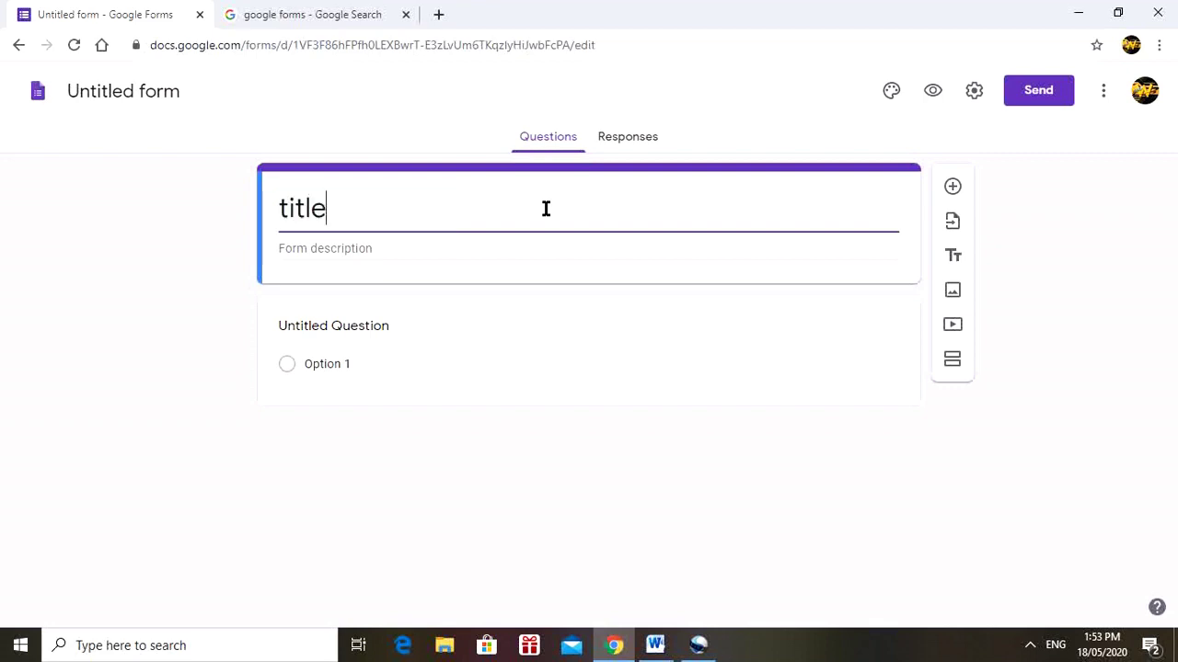
{"action": "left_click", "coordinate": [533, 248]}
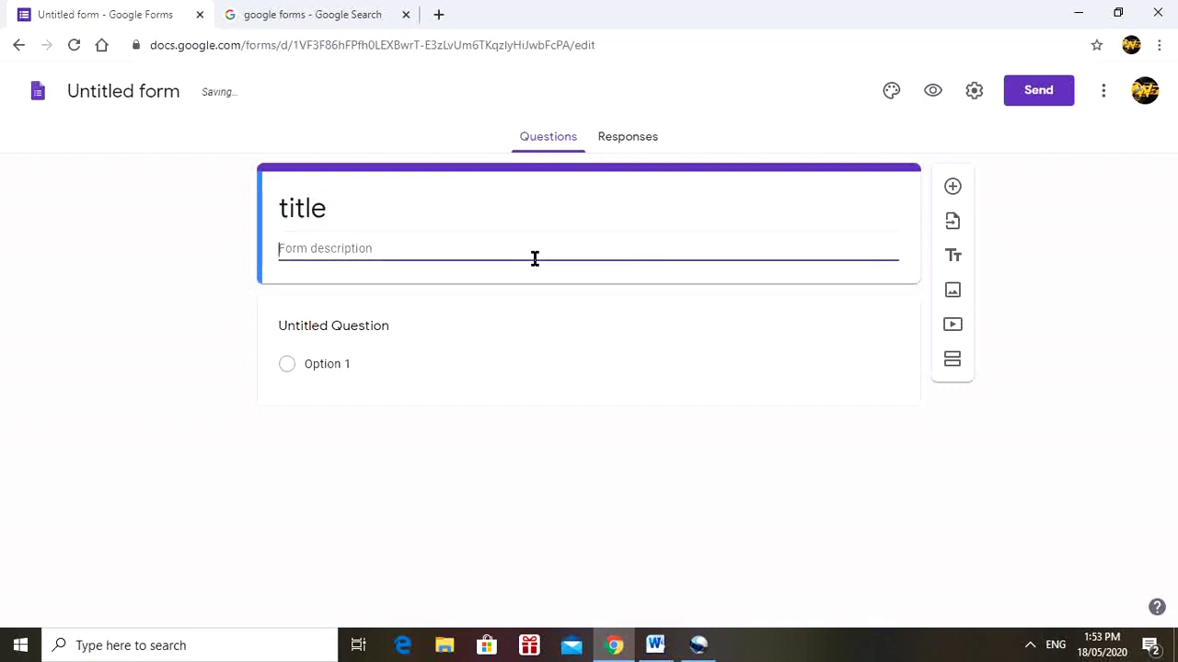
{"action": "type", "text": "des"}
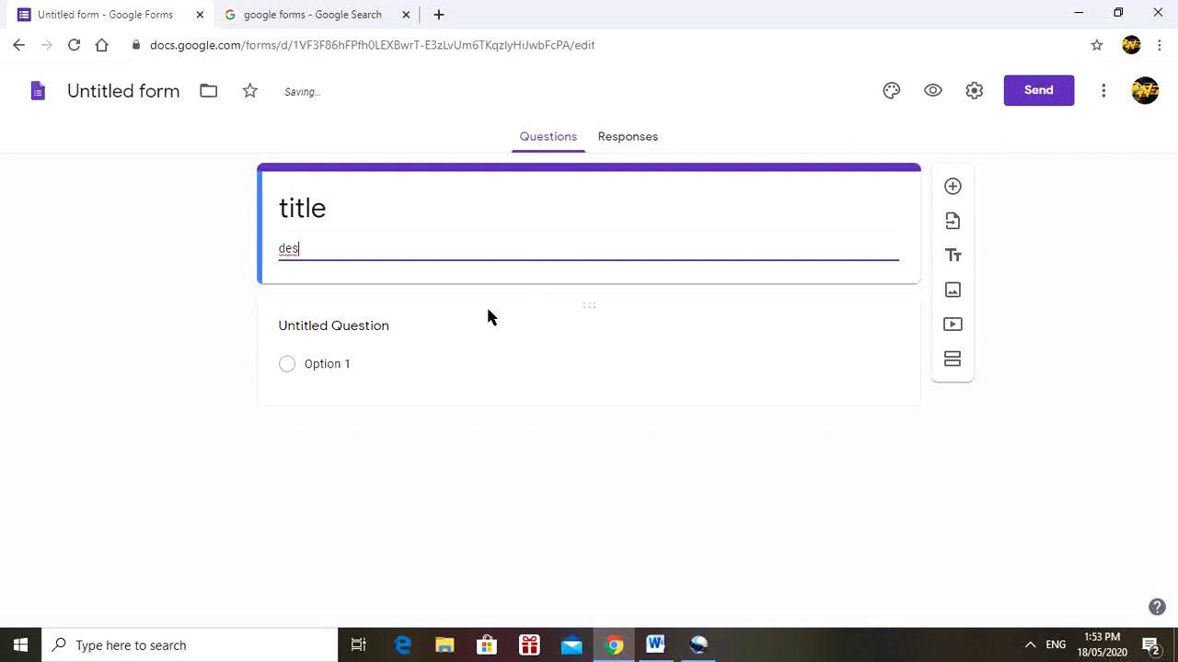
- Name the first question "question 1" and choose Multiple choice as its type
{"action": "left_click", "coordinate": [439, 328]}
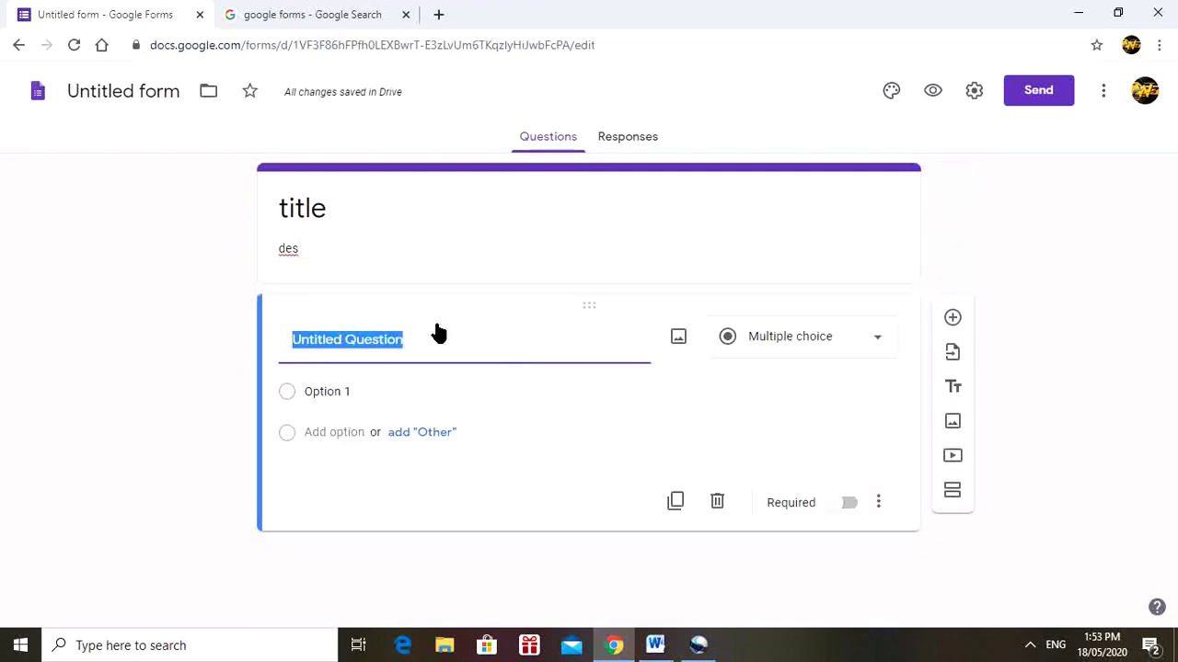
{"action": "type", "text": "question "}
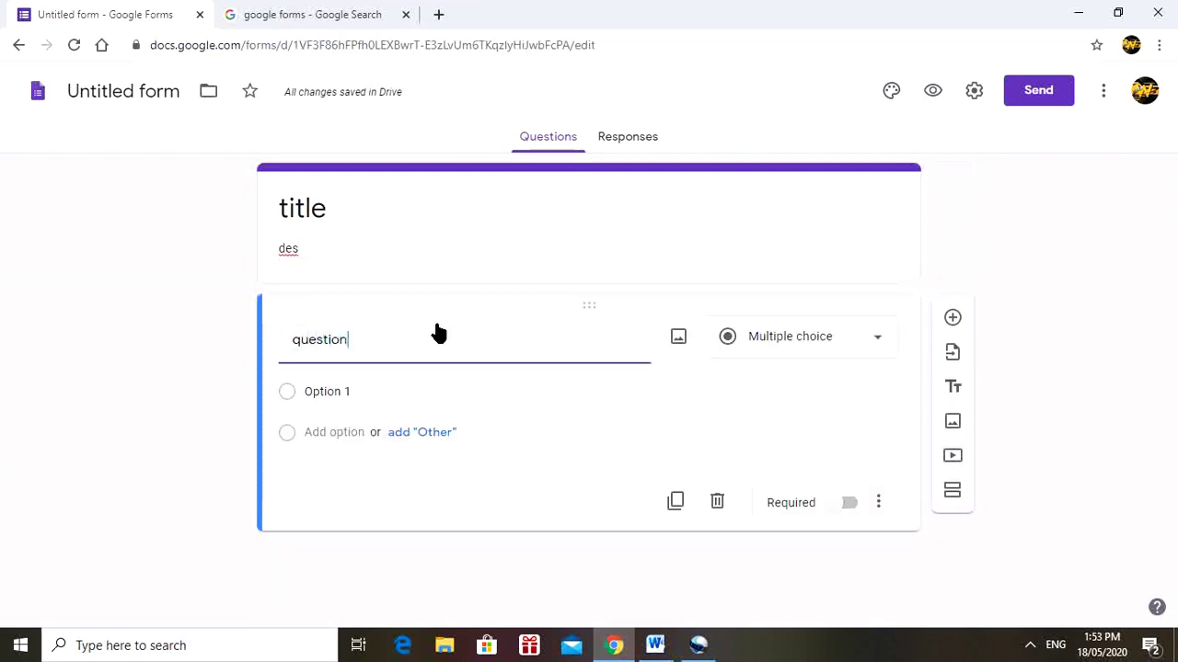
{"action": "type", "text": "1"}
{"action": "left_click", "coordinate": [878, 348]}
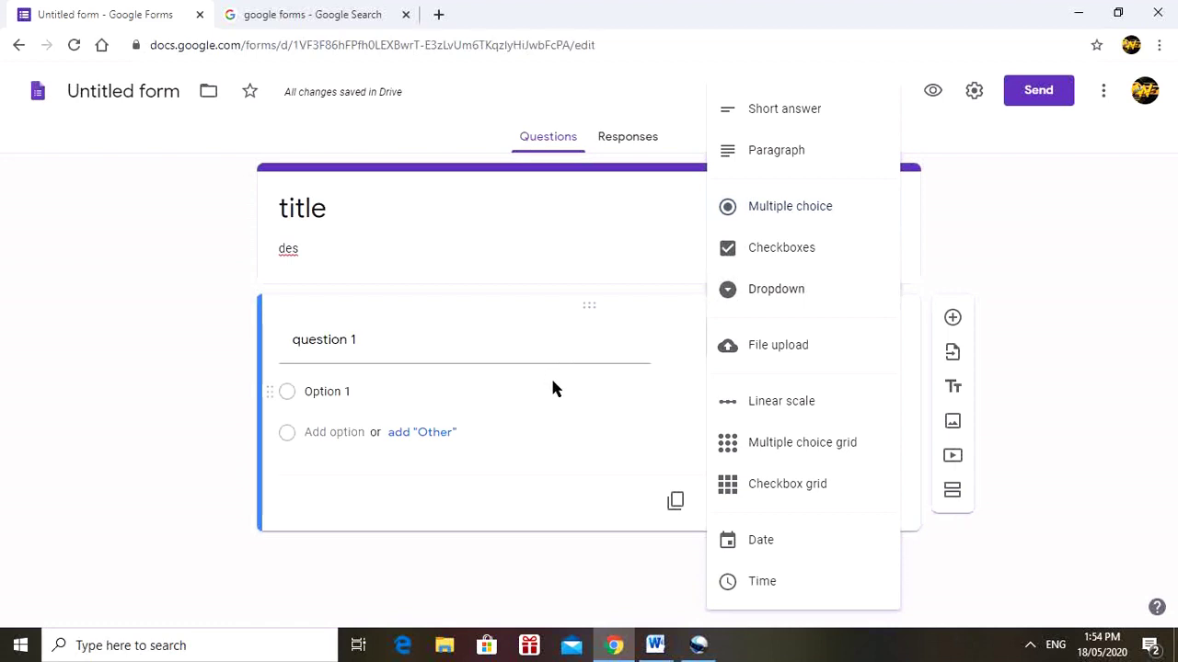
{"action": "left_click", "coordinate": [794, 211]}
- Give question 1 the options "a", "B" and "Other", and make the question required
{"action": "left_click", "coordinate": [341, 391]}
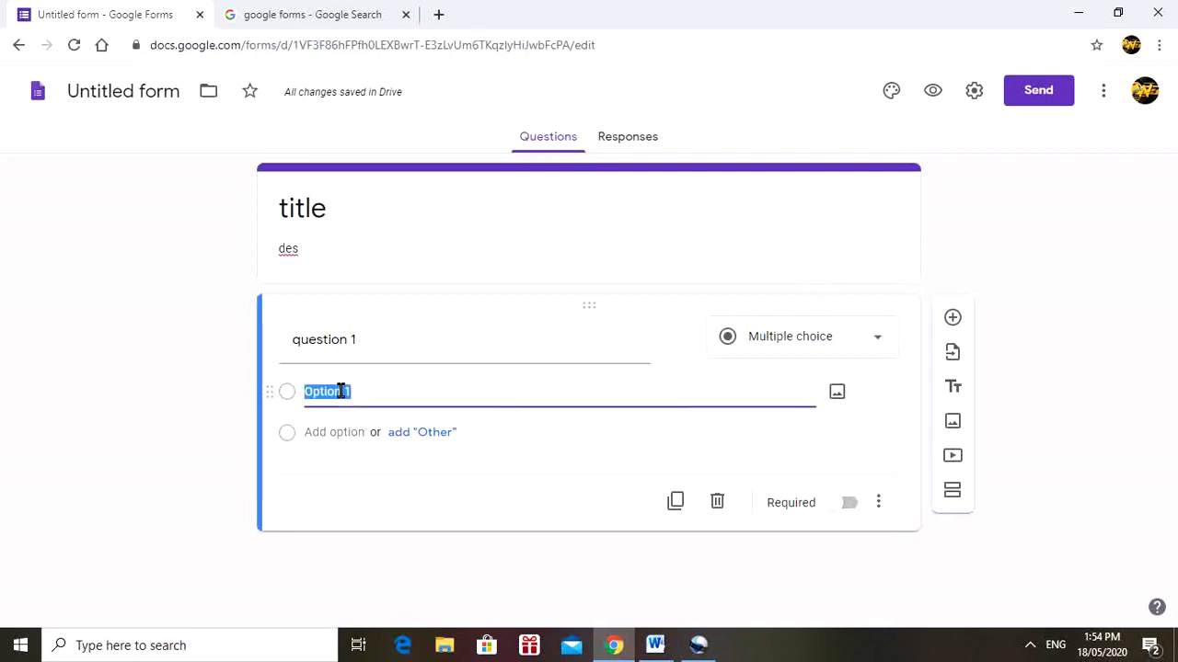
{"action": "type", "text": "a"}
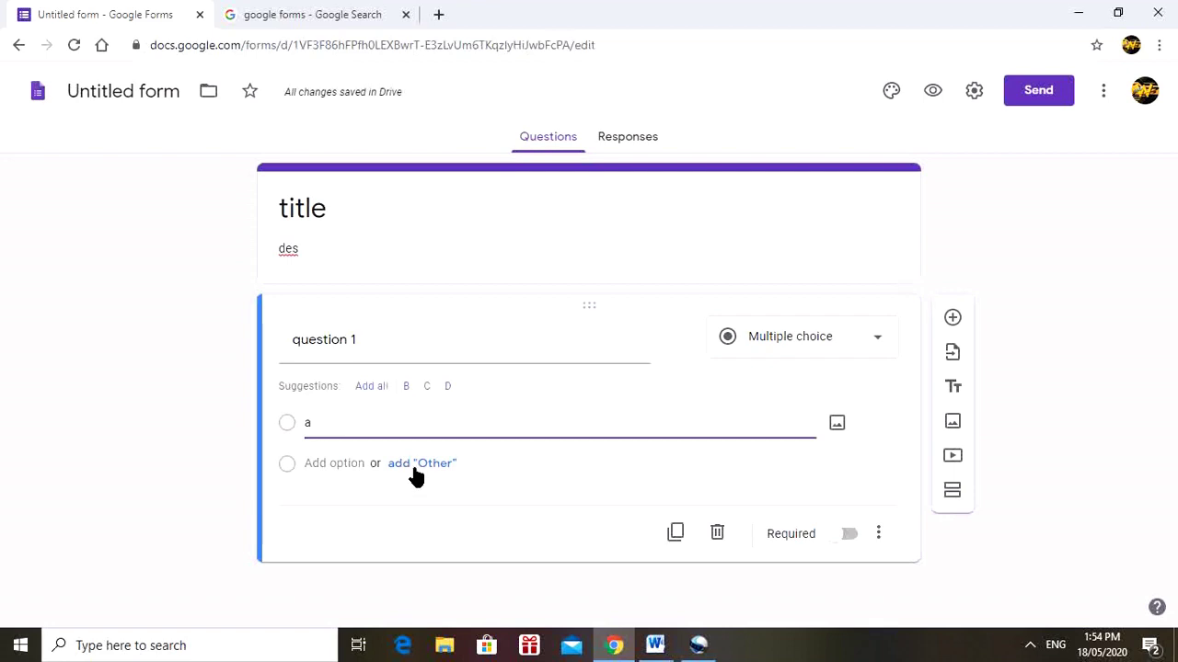
{"action": "left_click", "coordinate": [404, 467]}
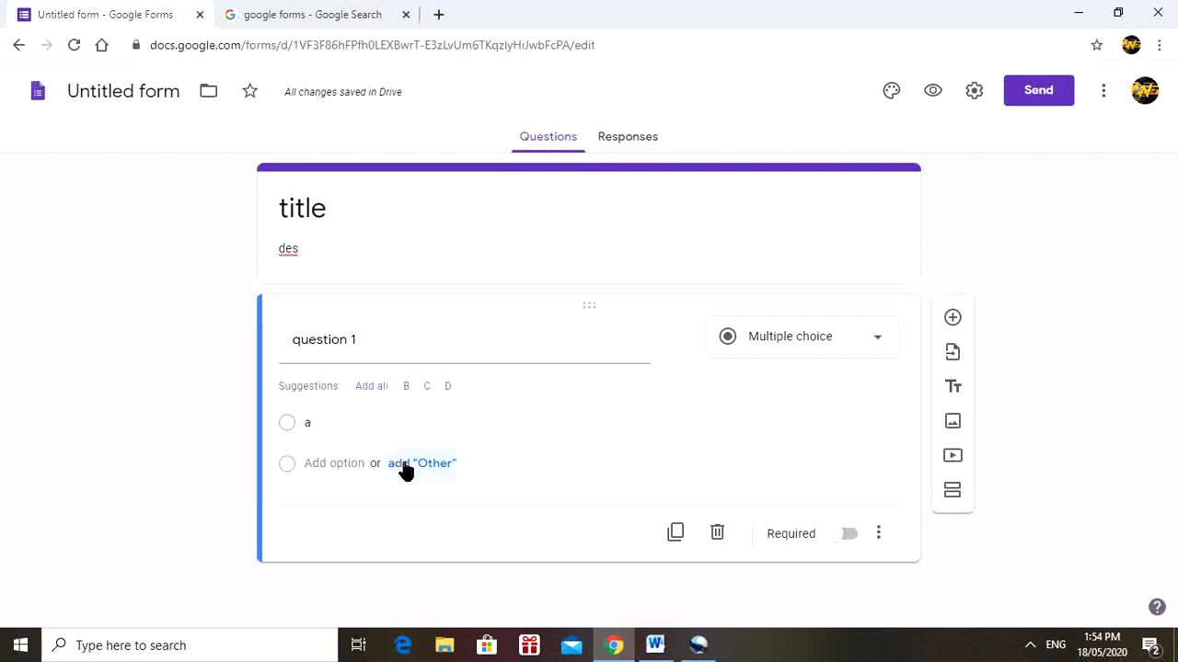
{"action": "left_click", "coordinate": [398, 387]}
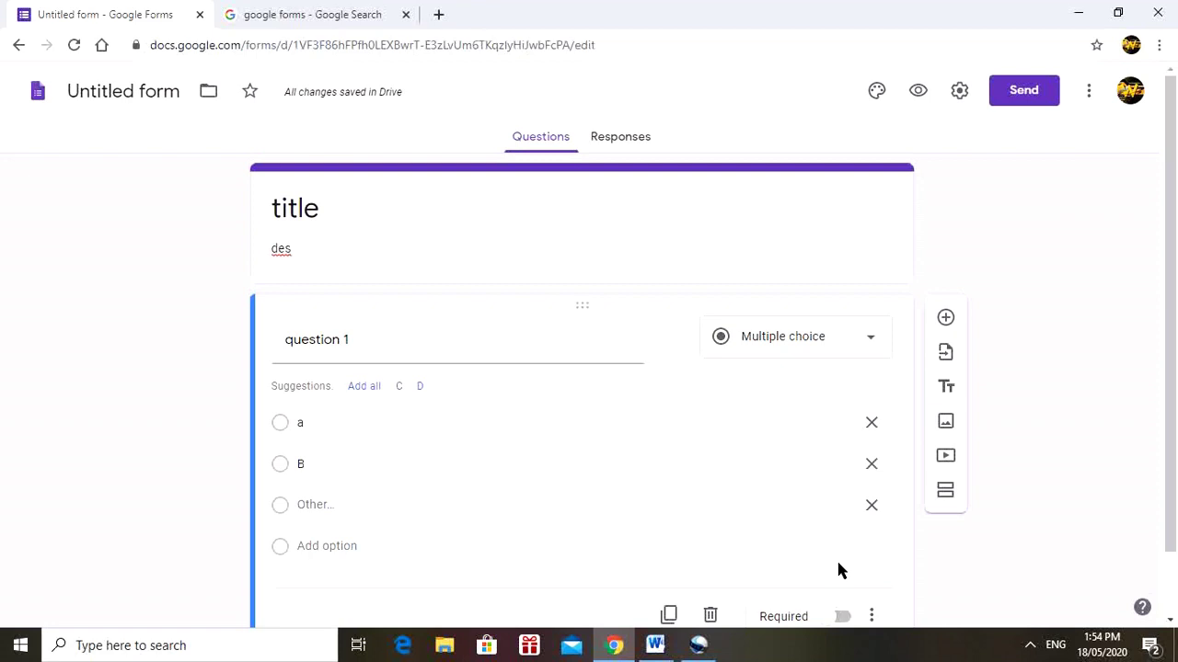
{"action": "scroll", "coordinate": [836, 570], "scroll_direction": "down", "scroll_amount": 1}
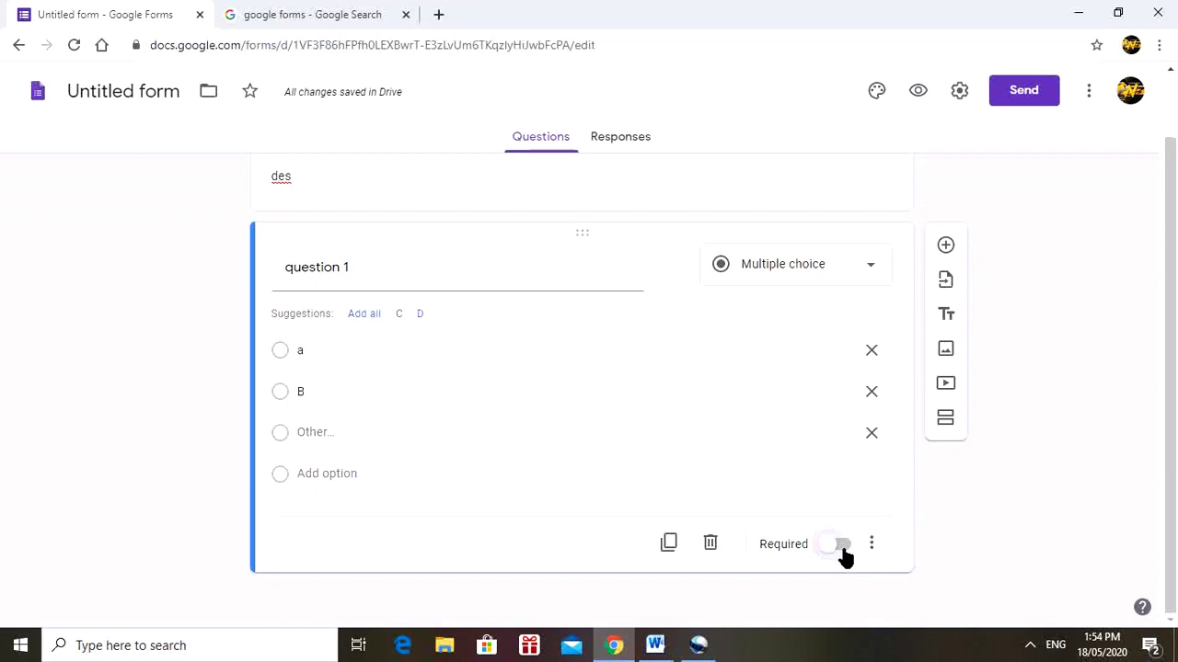
{"action": "left_click", "coordinate": [843, 556]}
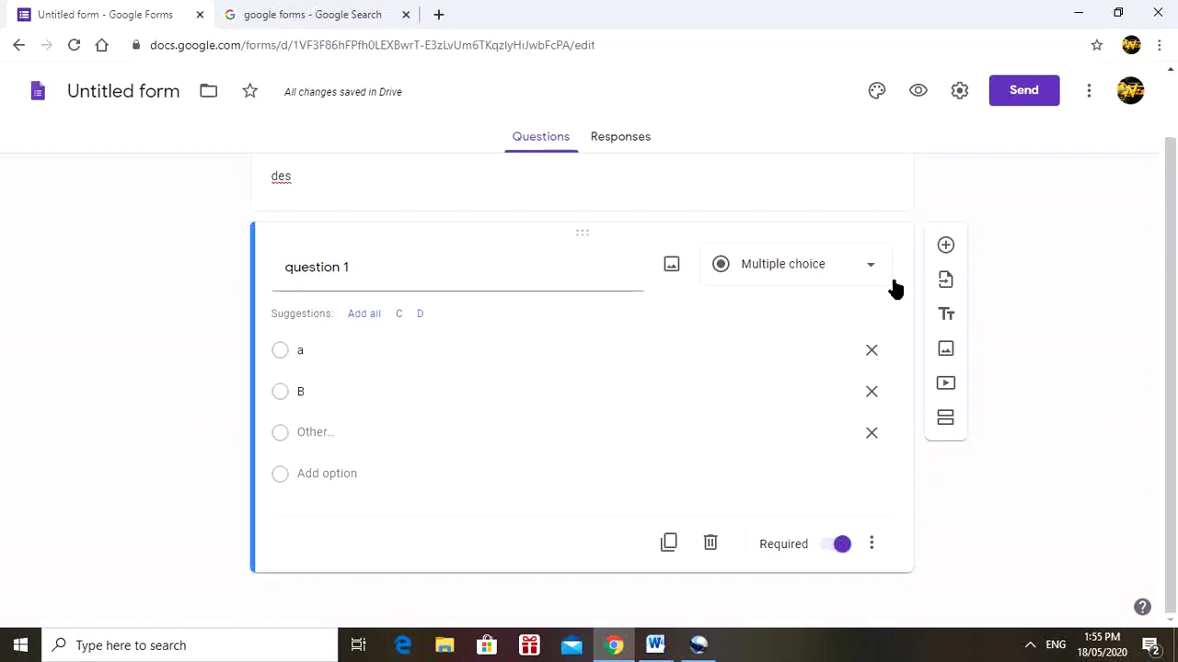
- Add a Checkboxes question named "question2" and move it above question 1
{"action": "left_click", "coordinate": [946, 248]}
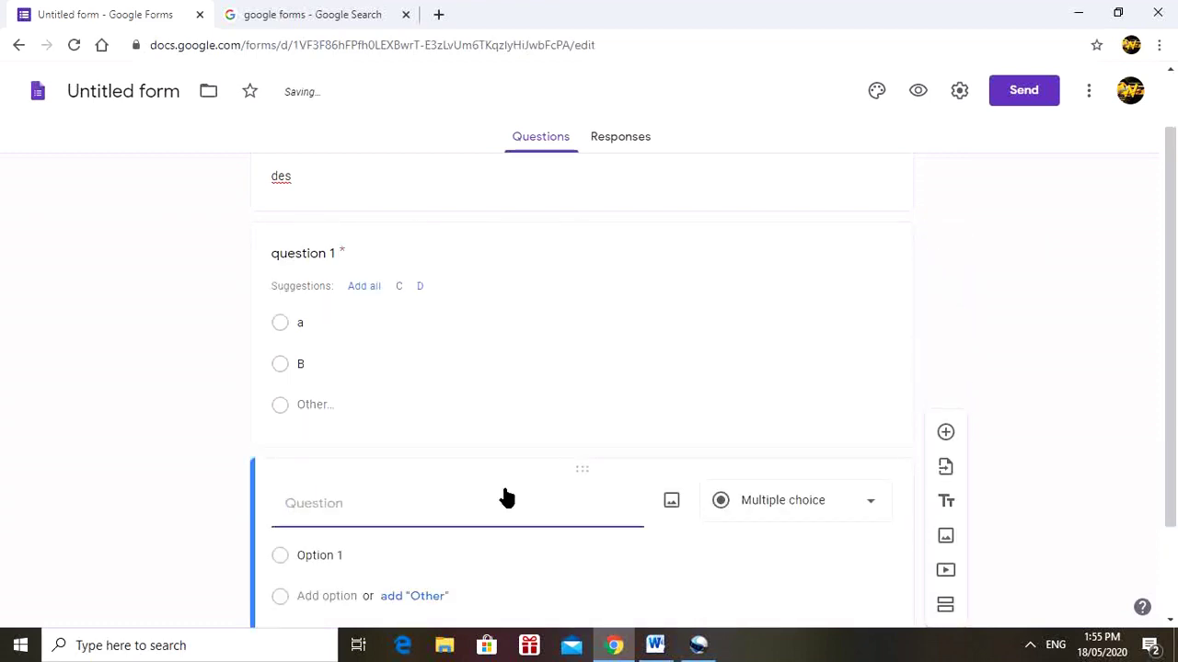
{"action": "type", "text": "question2"}
{"action": "left_click", "coordinate": [850, 507]}
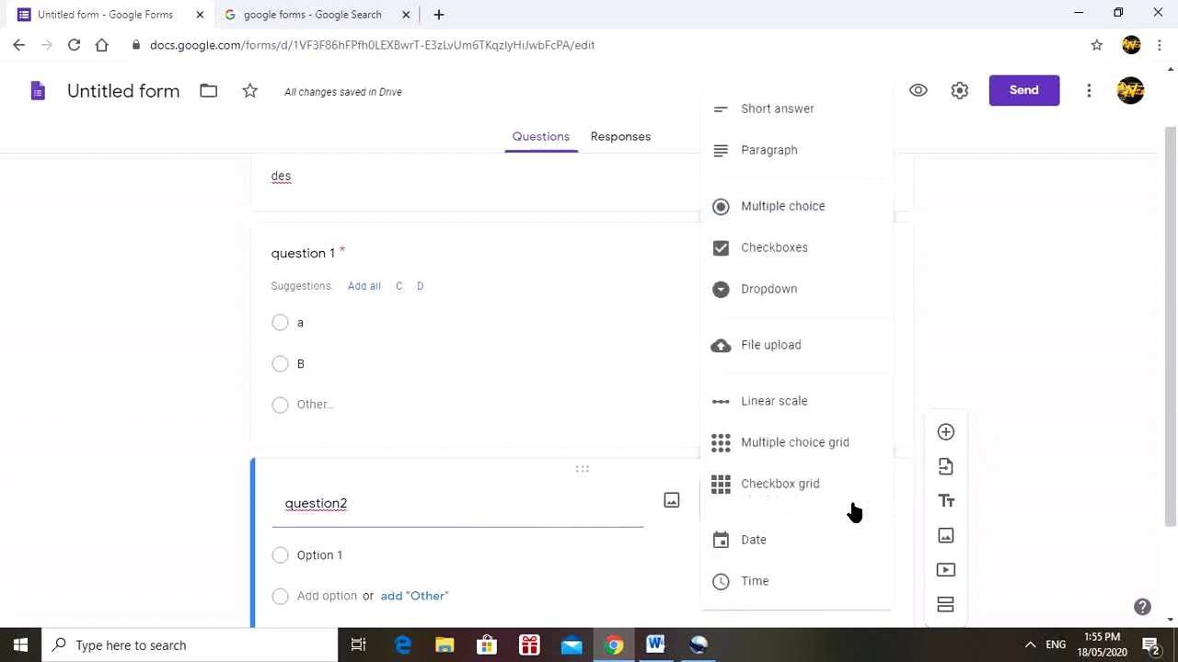
{"action": "left_click", "coordinate": [808, 267]}
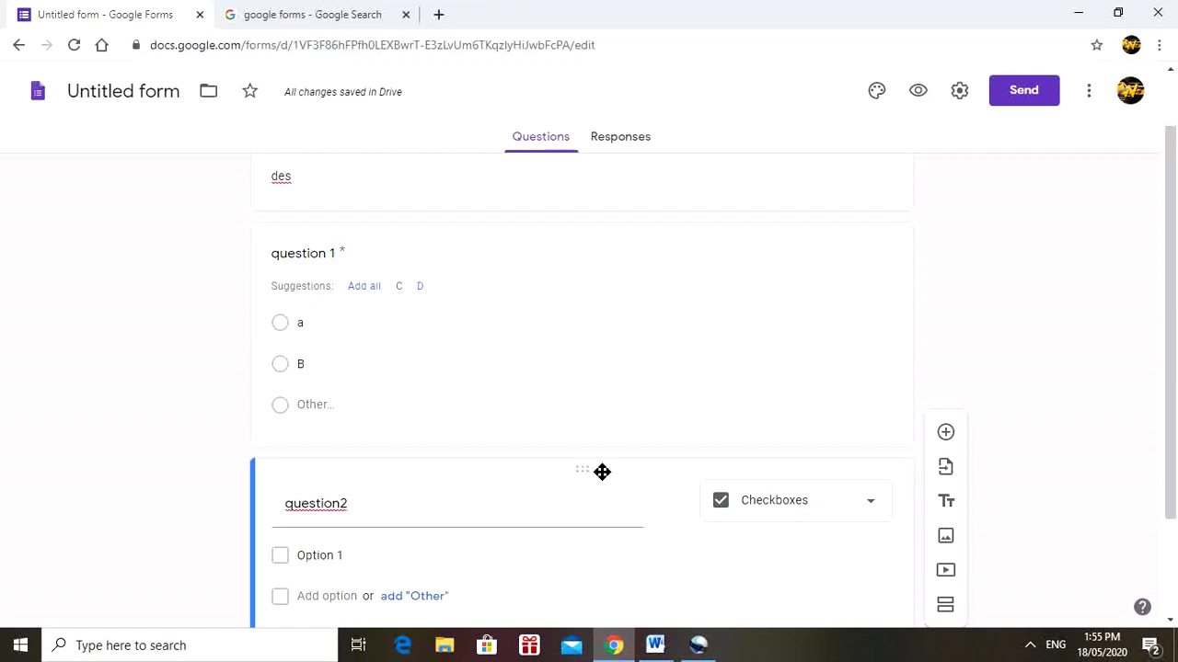
{"action": "left_click_drag", "start_coordinate": [602, 472], "coordinate": [613, 265]}
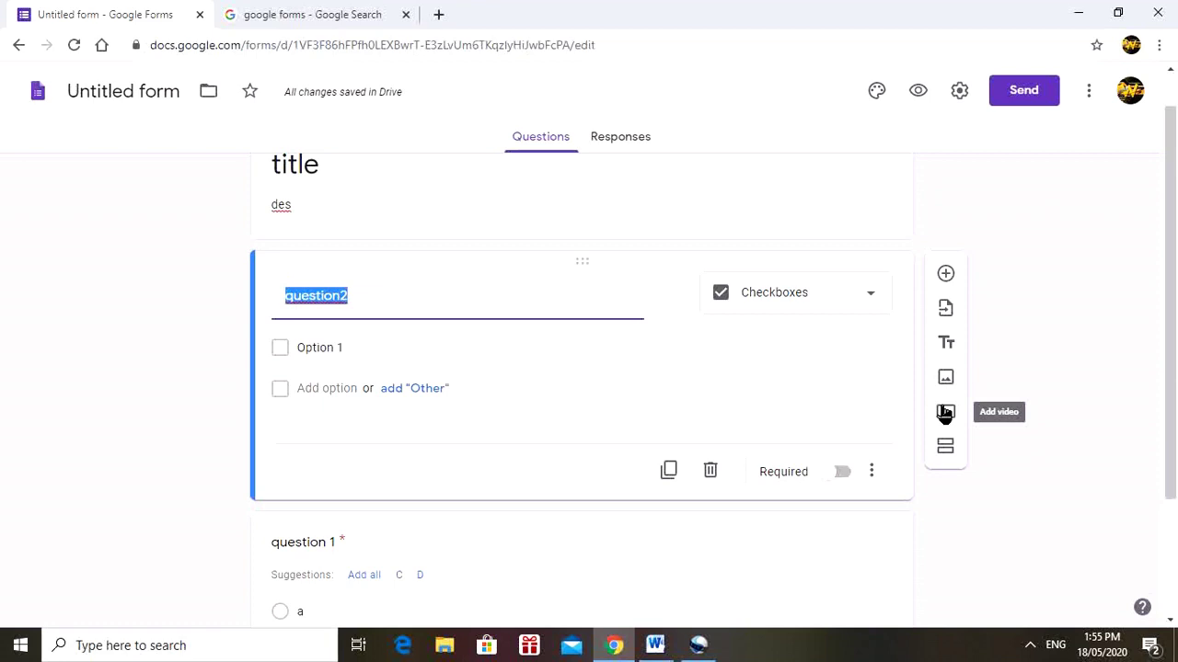
- View the form's responses and set its theme color to Green #4caf50
{"action": "left_click", "coordinate": [645, 145]}
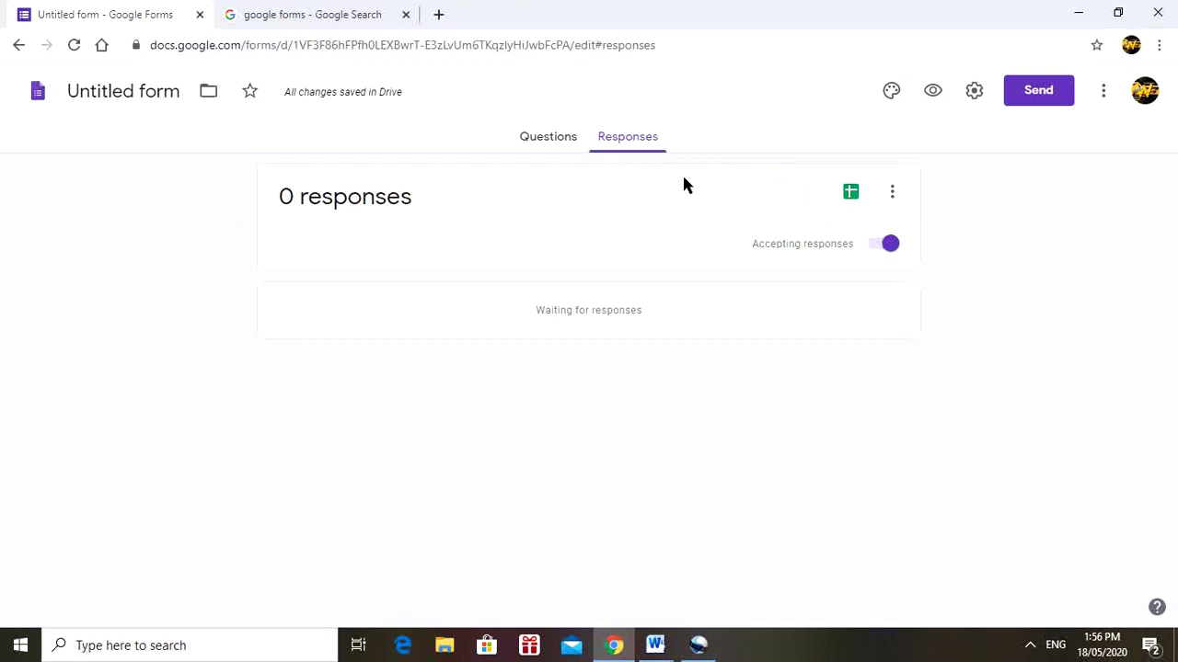
{"action": "left_click", "coordinate": [892, 93]}
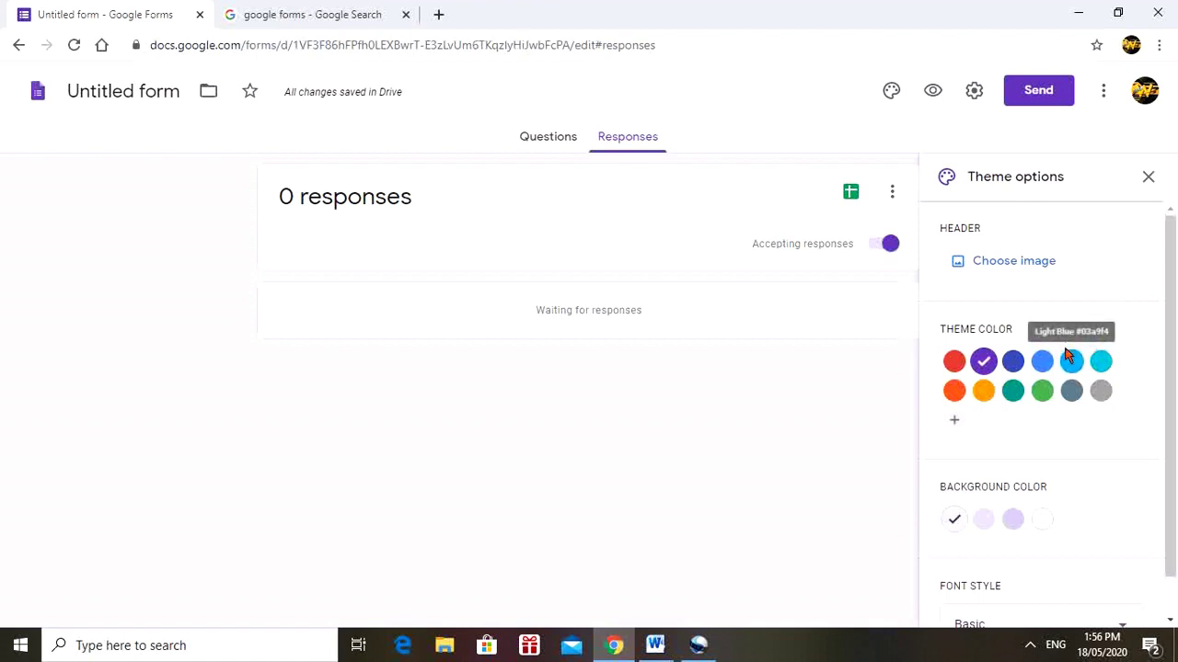
{"action": "left_click", "coordinate": [1038, 403]}
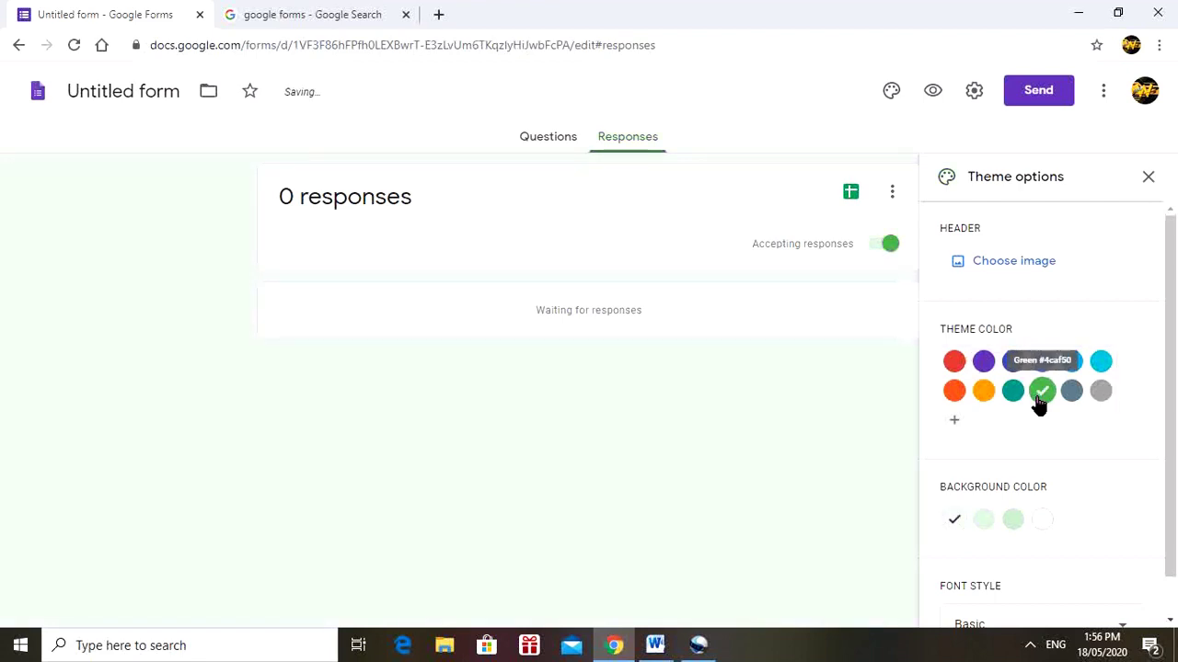
- Set the form's header image to the basketball player silhouette from the Work and School themes
{"action": "left_click", "coordinate": [1013, 261]}
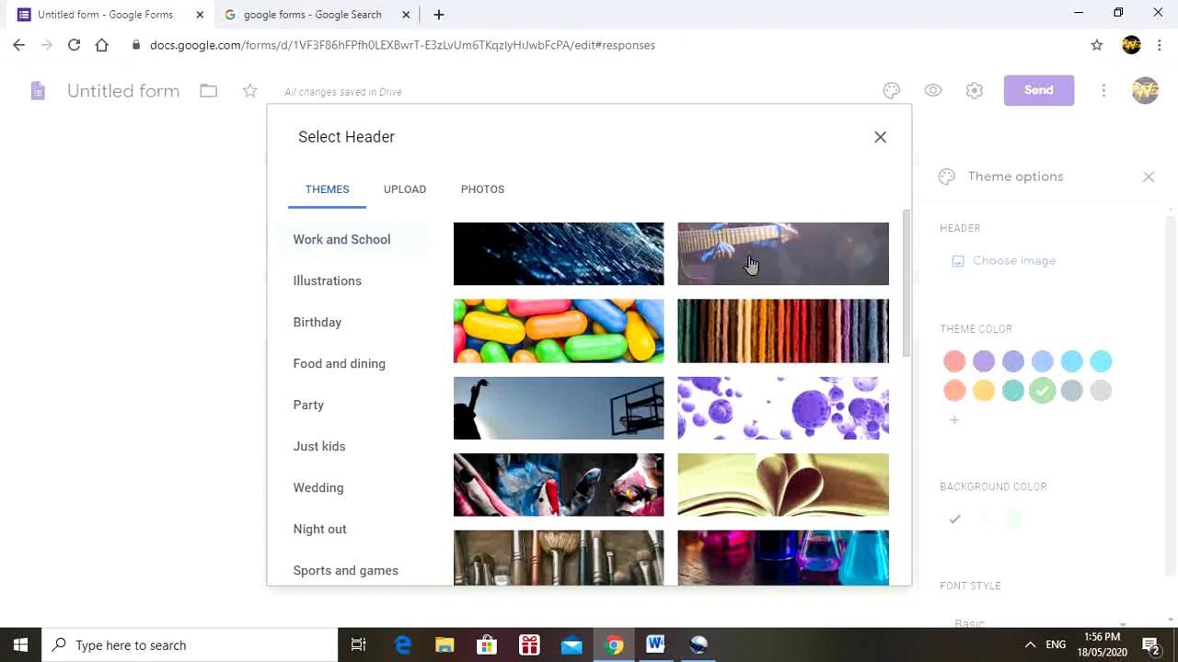
{"action": "left_click", "coordinate": [419, 204]}
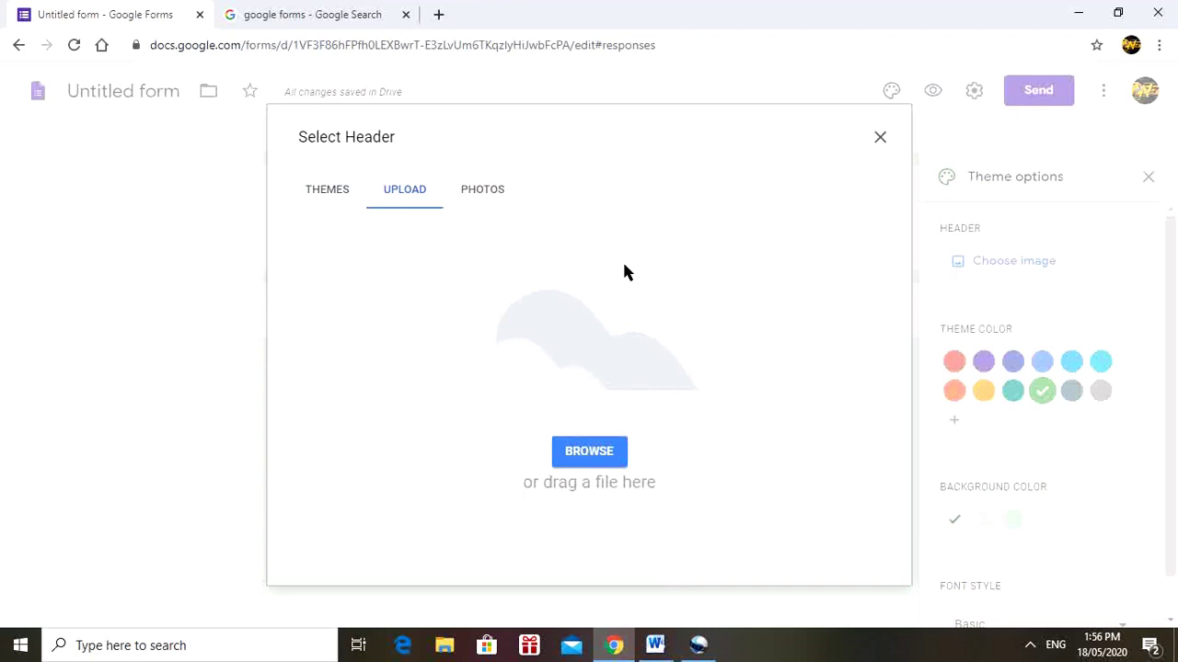
{"action": "left_click", "coordinate": [340, 193]}
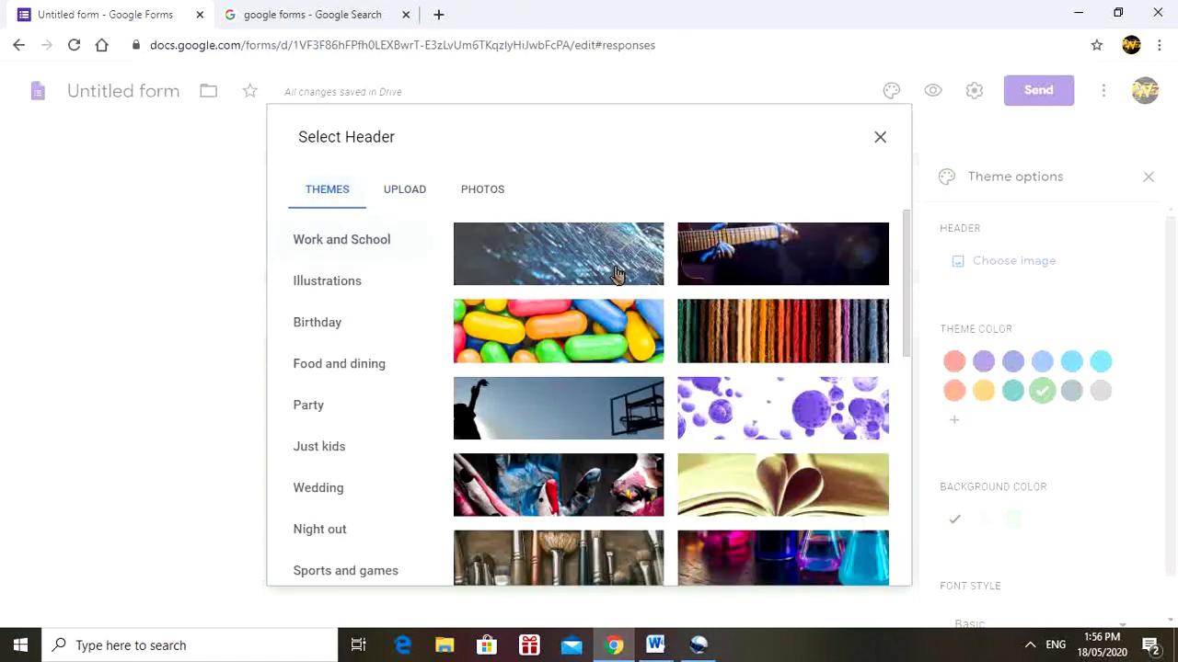
{"action": "left_click", "coordinate": [597, 420]}
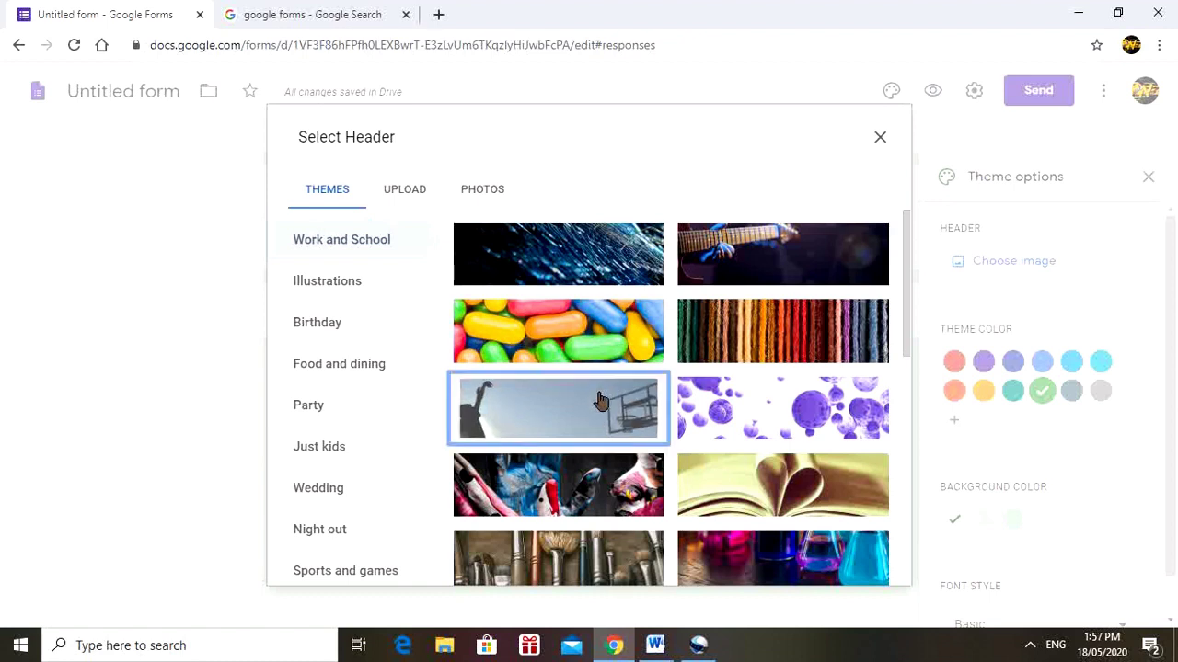
{"action": "left_click", "coordinate": [869, 564]}
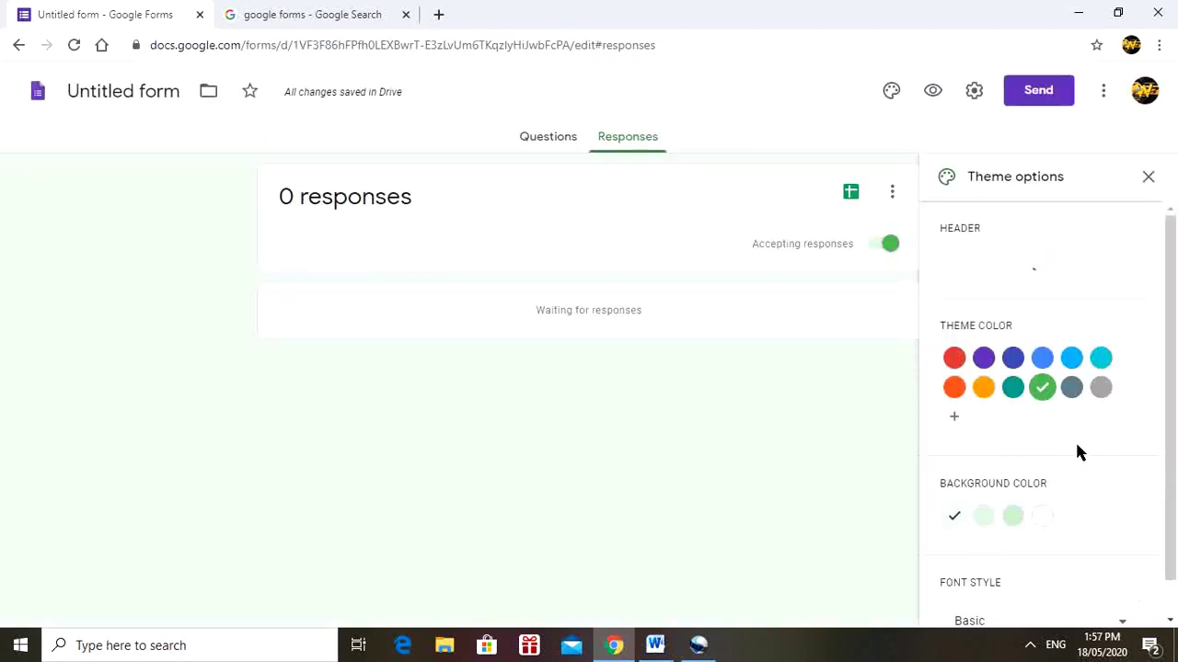
- Check the form's questions with the new header, preview the form as respondents see it, and return to the editor
{"action": "left_click", "coordinate": [563, 143]}
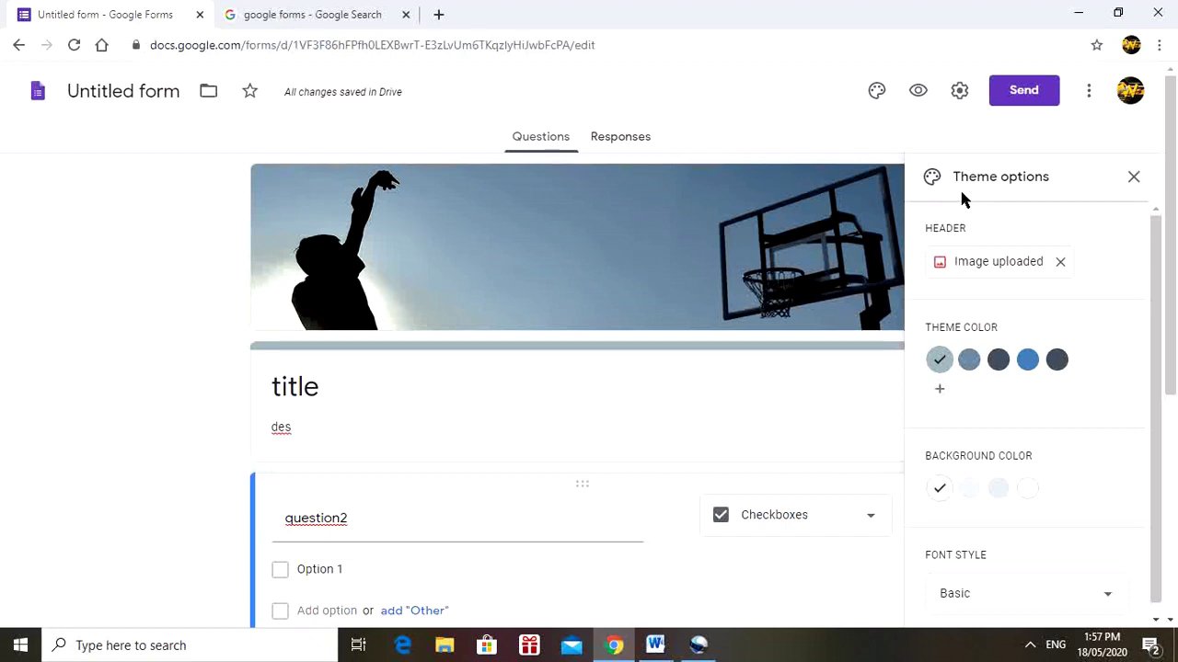
{"action": "left_click", "coordinate": [920, 92]}
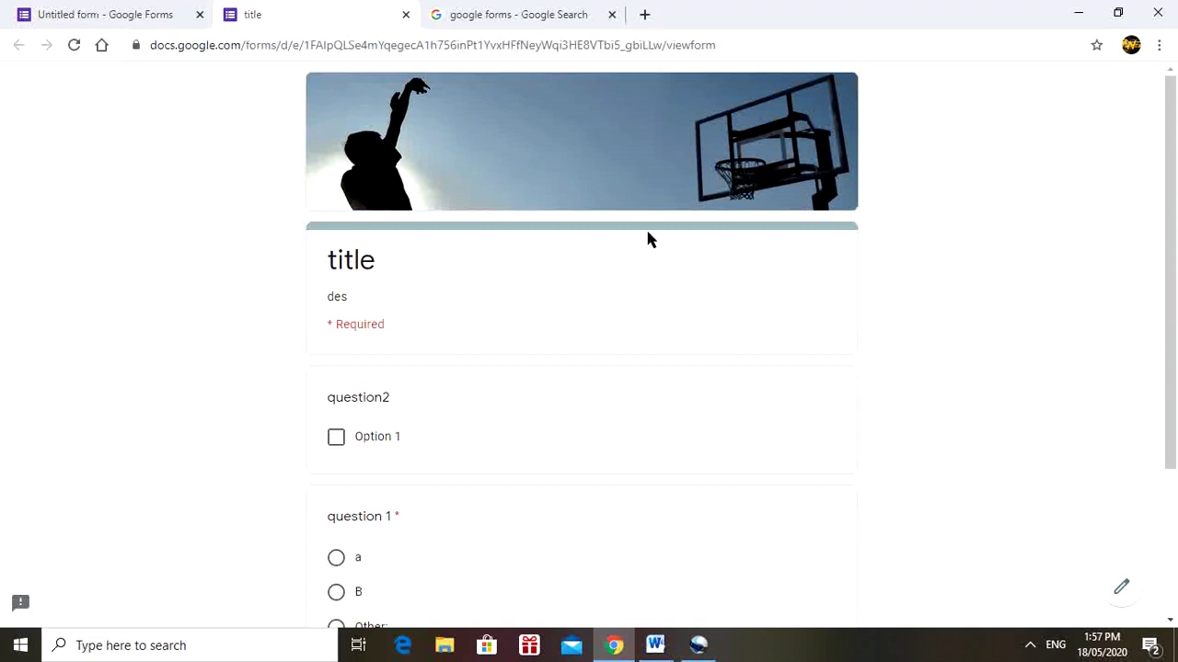
{"action": "left_click", "coordinate": [147, 22]}
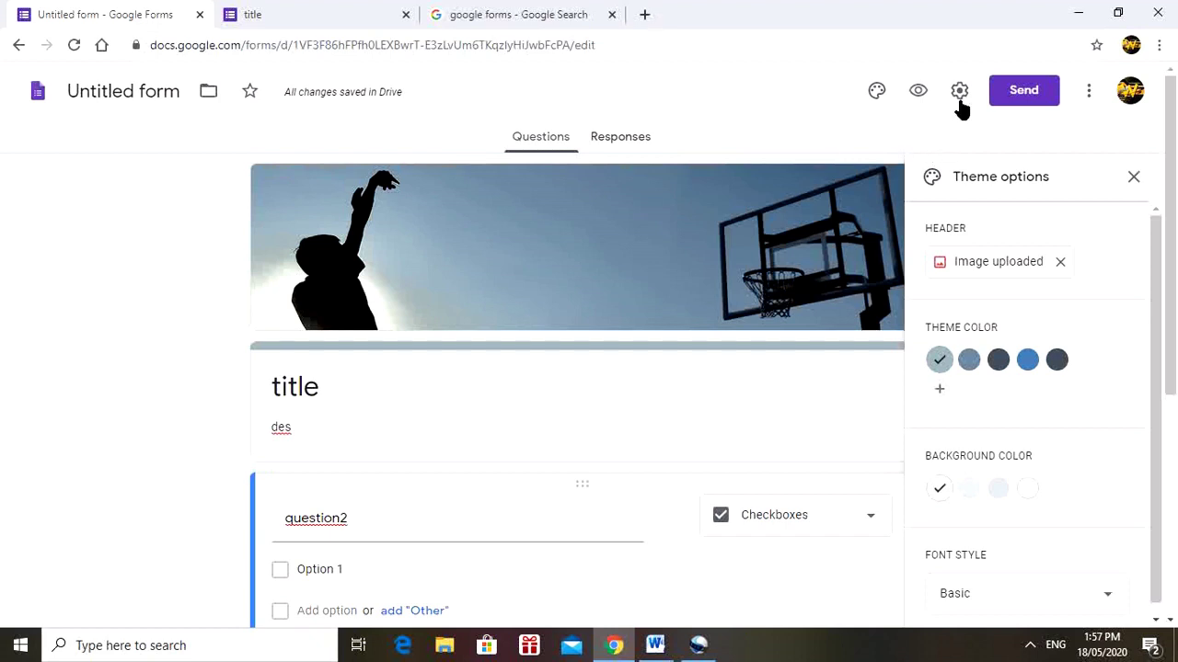
- Turn on collecting email addresses in the form's sending options and go to the email recipient field
{"action": "left_click", "coordinate": [1030, 101]}
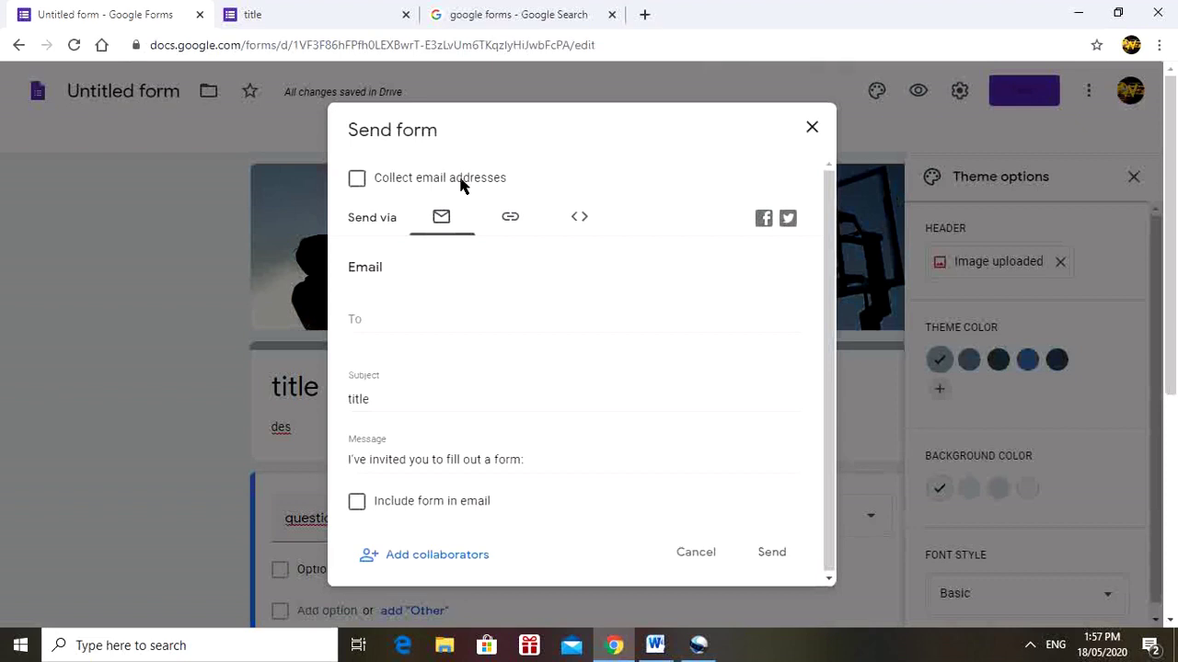
{"action": "left_click", "coordinate": [373, 177]}
{"action": "left_click", "coordinate": [390, 316]}
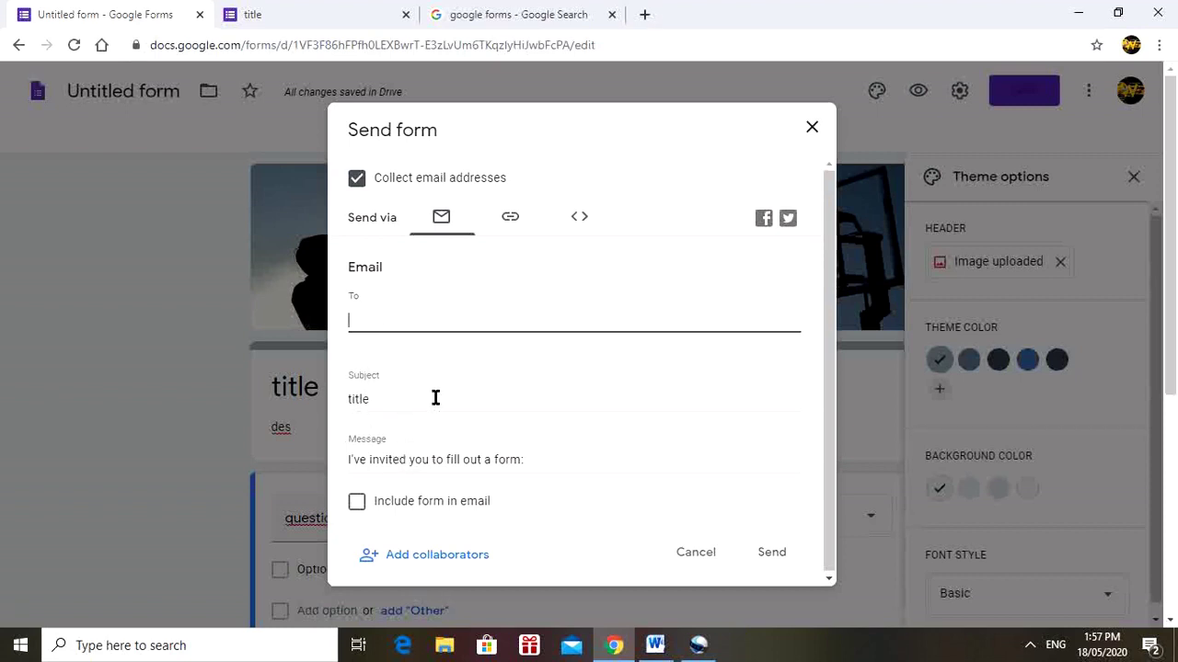
- Examine the link and HTML embed options for sharing the form, and leave the sending options without sending
{"action": "left_click", "coordinate": [508, 223]}
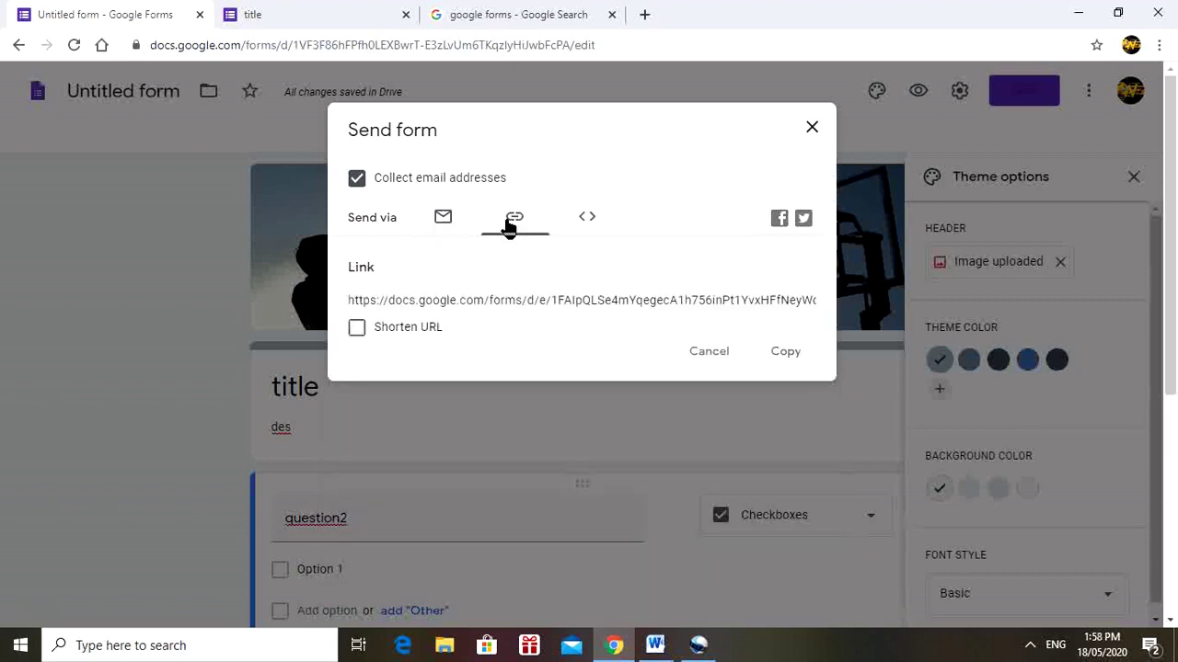
{"action": "left_click", "coordinate": [515, 300]}
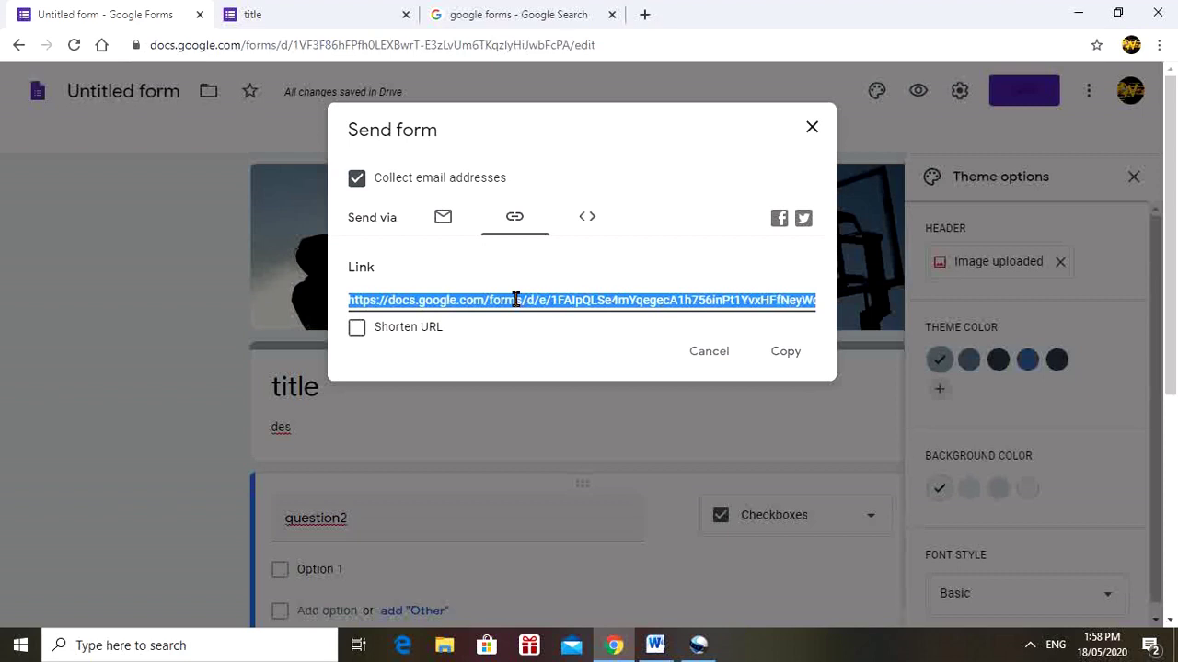
{"action": "left_click", "coordinate": [587, 220]}
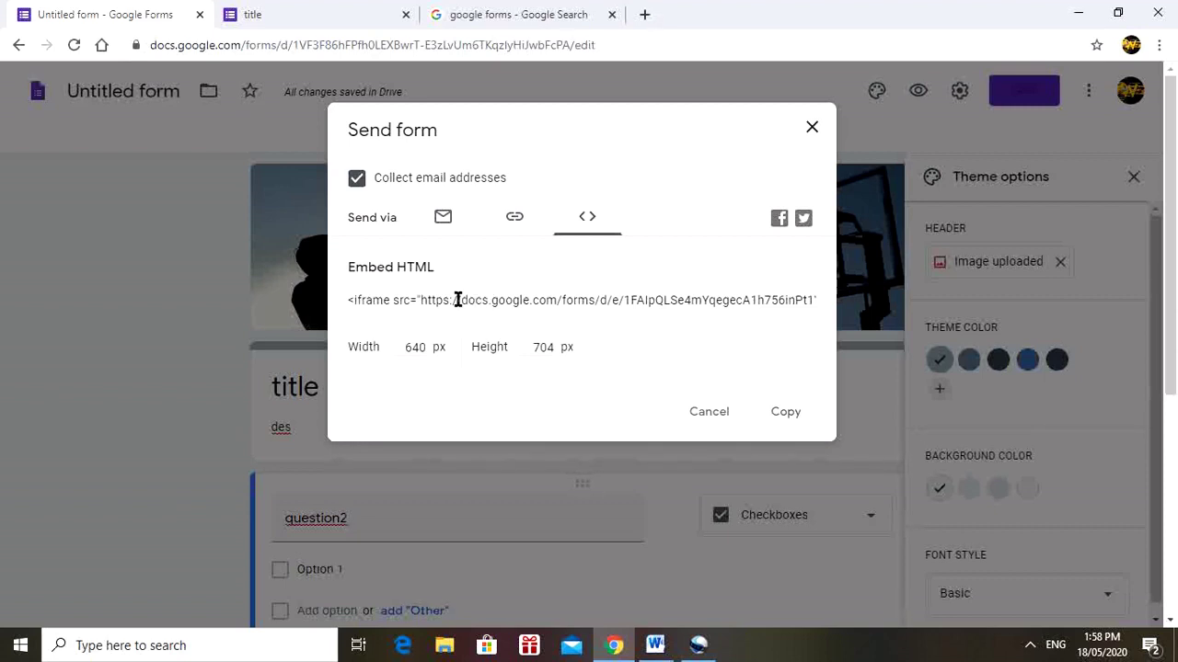
{"action": "left_click", "coordinate": [705, 413]}
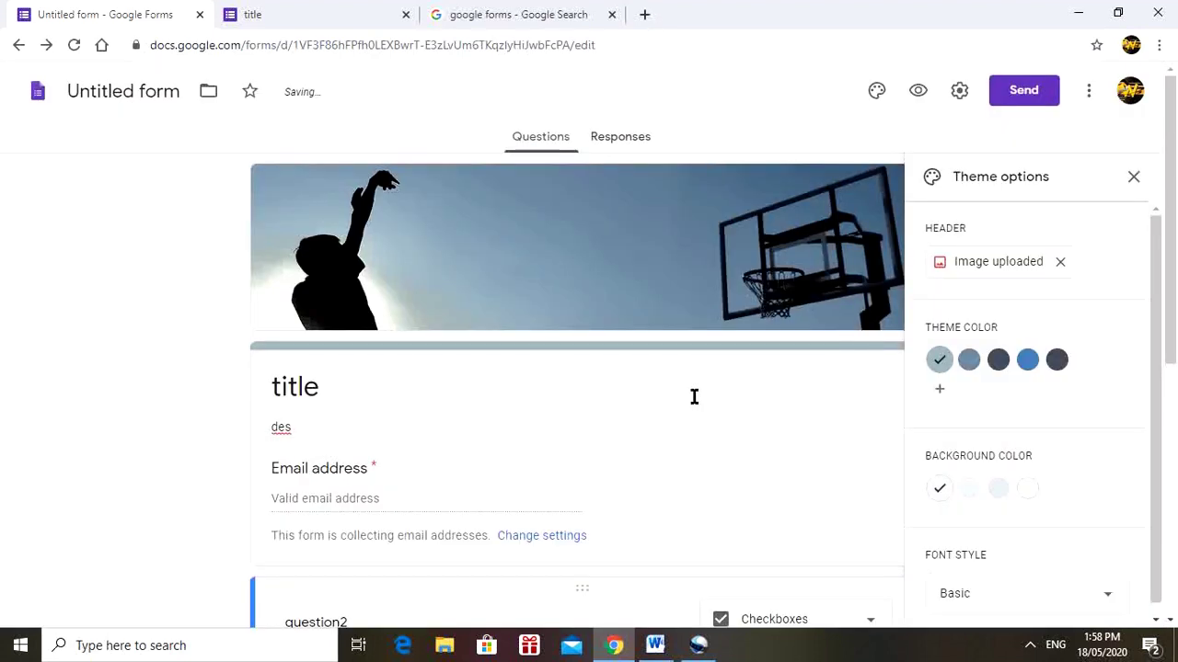
- Limit the form to 1 response per respondent in its general settings and save them
{"action": "left_click", "coordinate": [960, 96]}
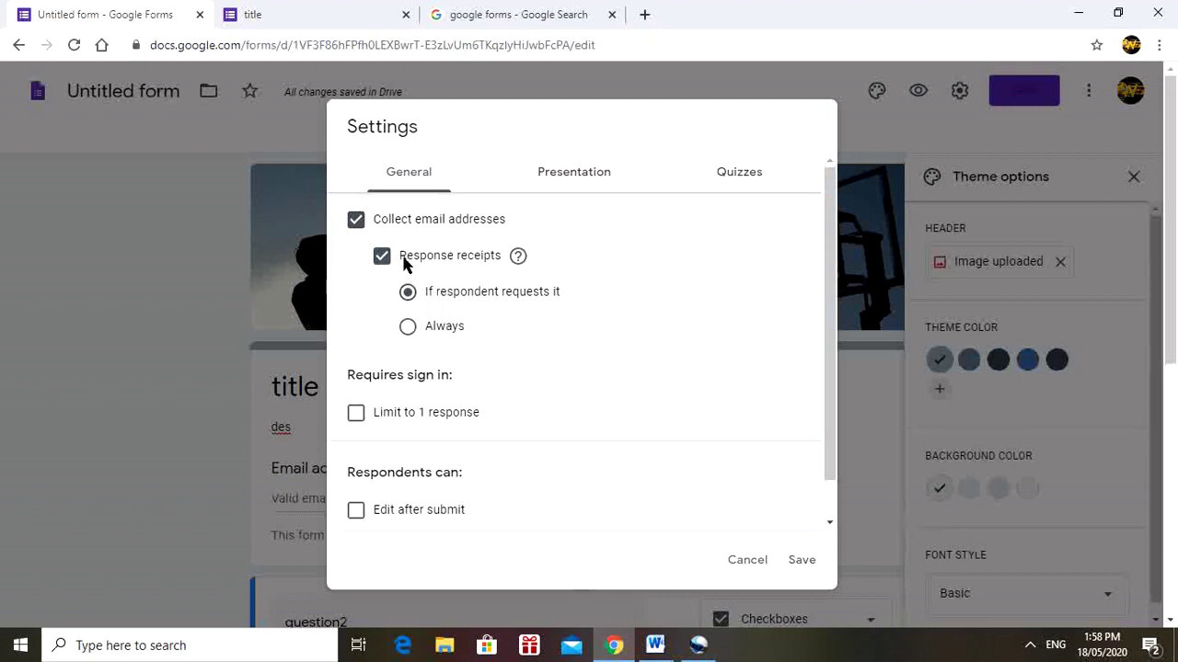
{"action": "left_click", "coordinate": [356, 416]}
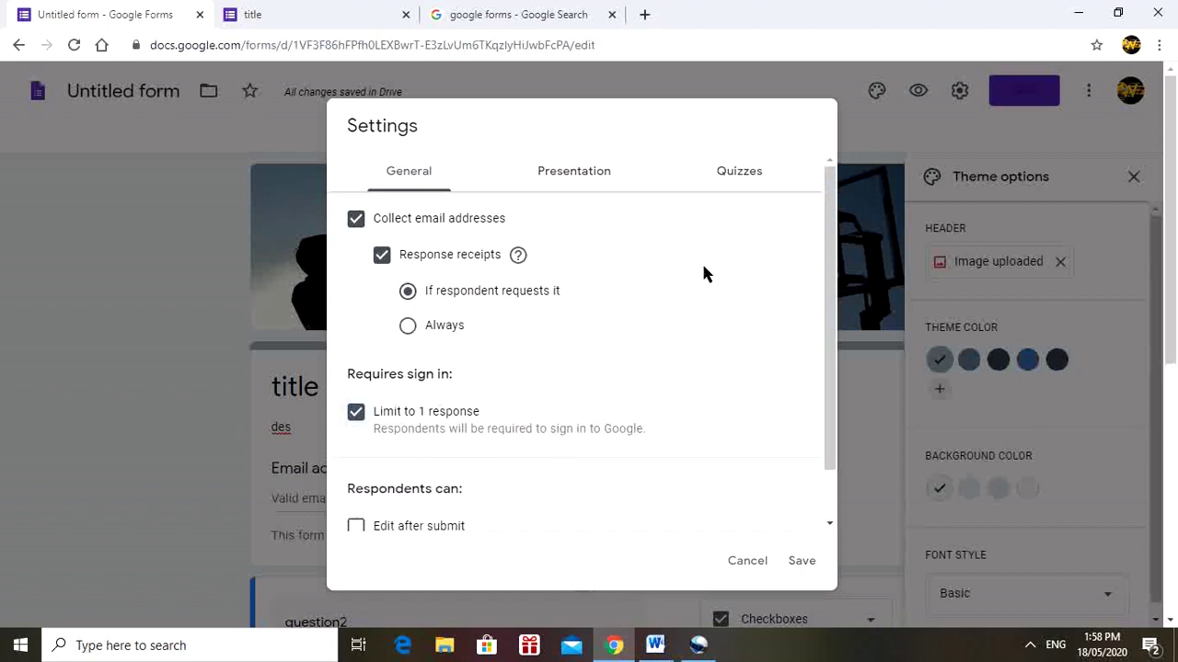
{"action": "left_click", "coordinate": [809, 563]}
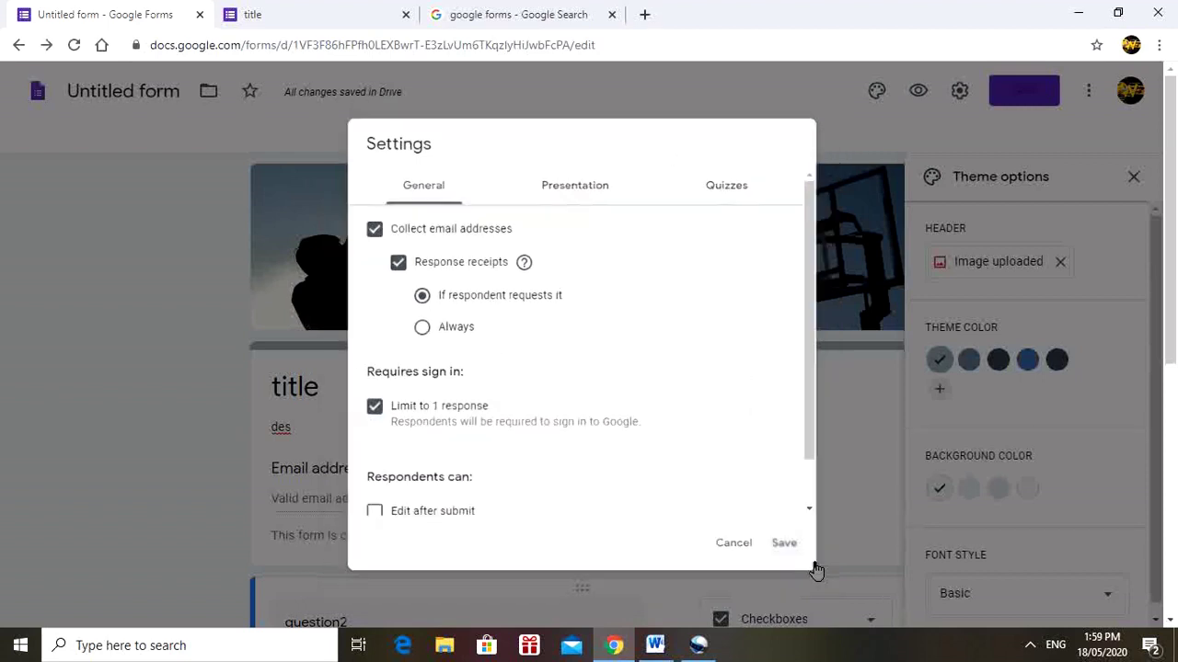